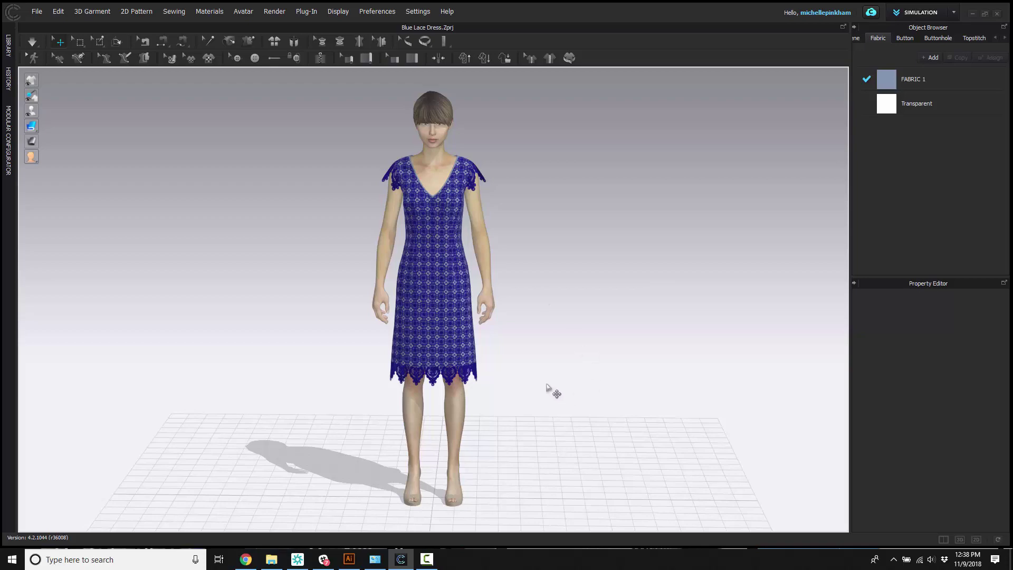
- Orbit round the avatar to inspect the dress's side and back, then return to front view
right_drag(568, 441, 515, 382)
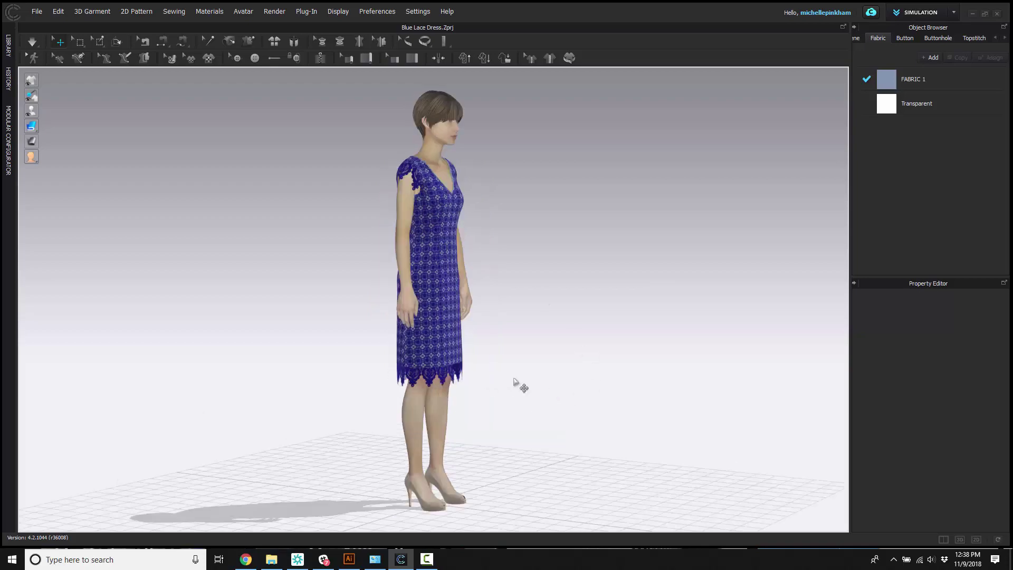
right_drag(615, 382, 553, 380)
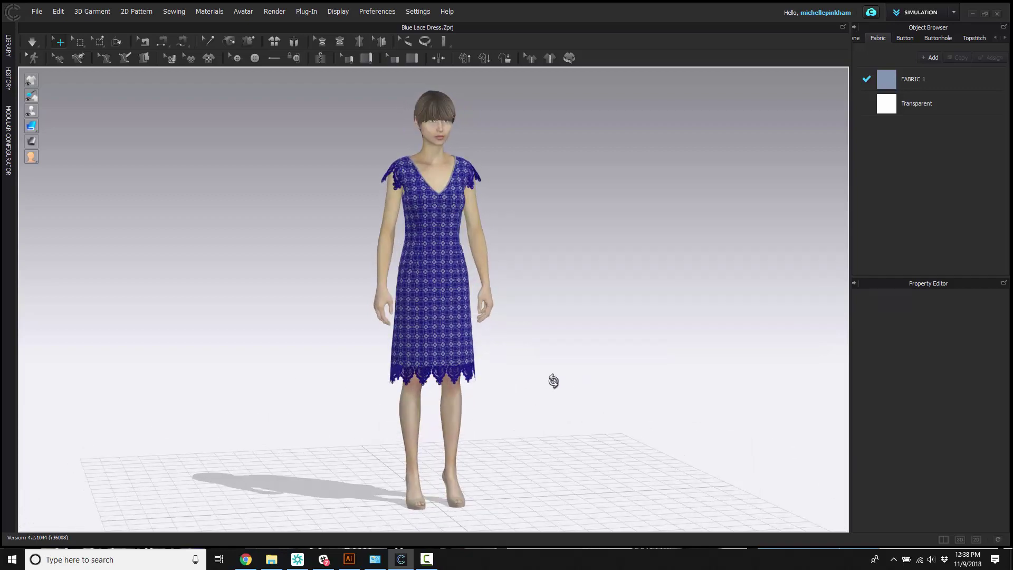
middle_drag(592, 324, 617, 345)
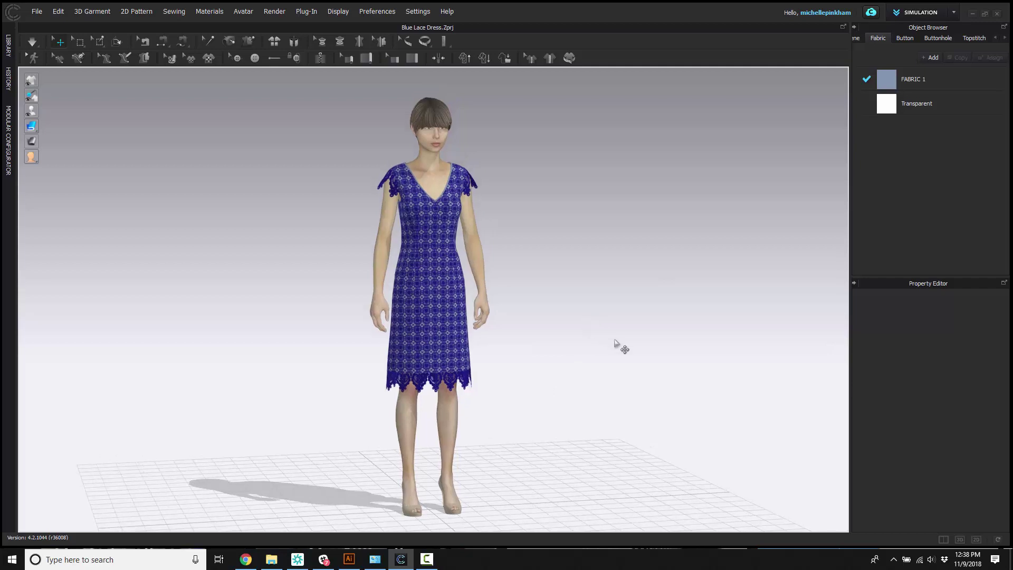
right_drag(615, 343, 549, 341)
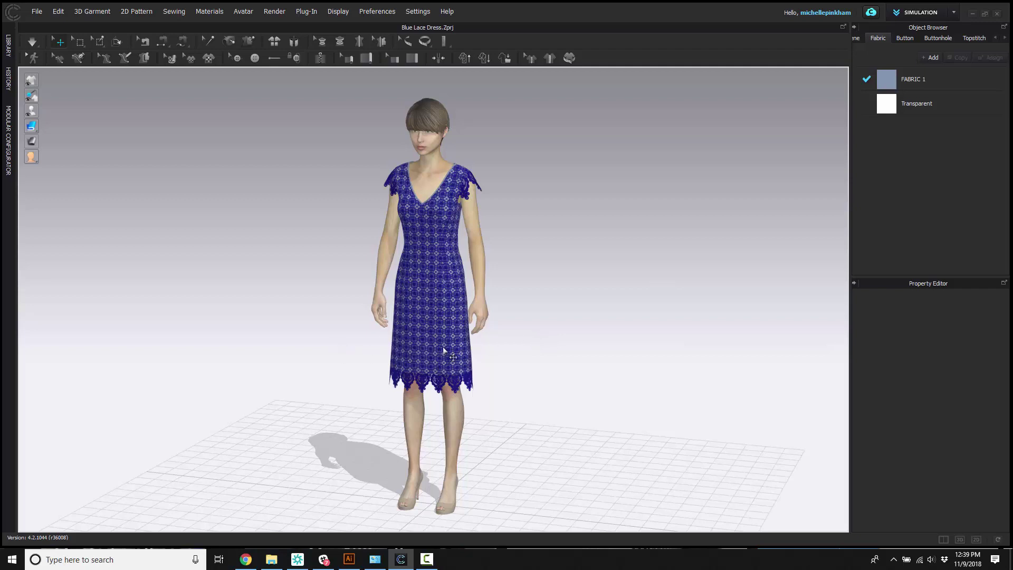
key(2)
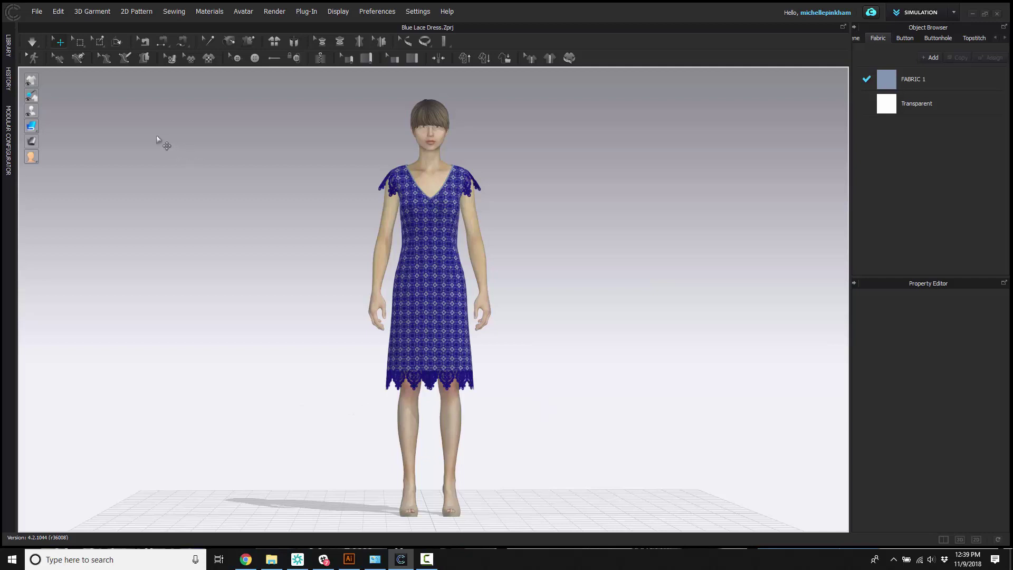
- Save the Blue Lace Dress project and rotate the view to the dress's side
click(37, 12)
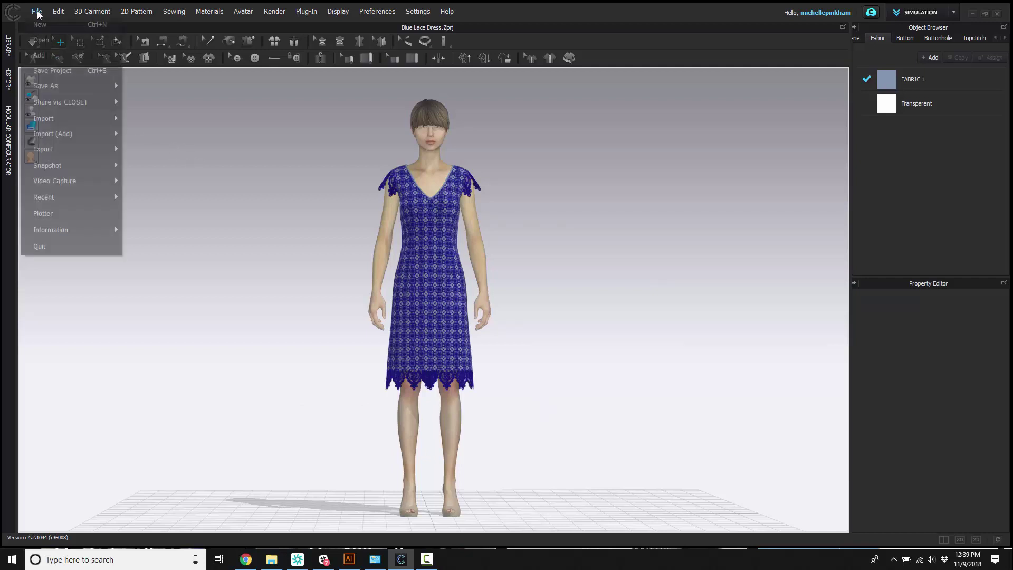
mouse_move(58, 85)
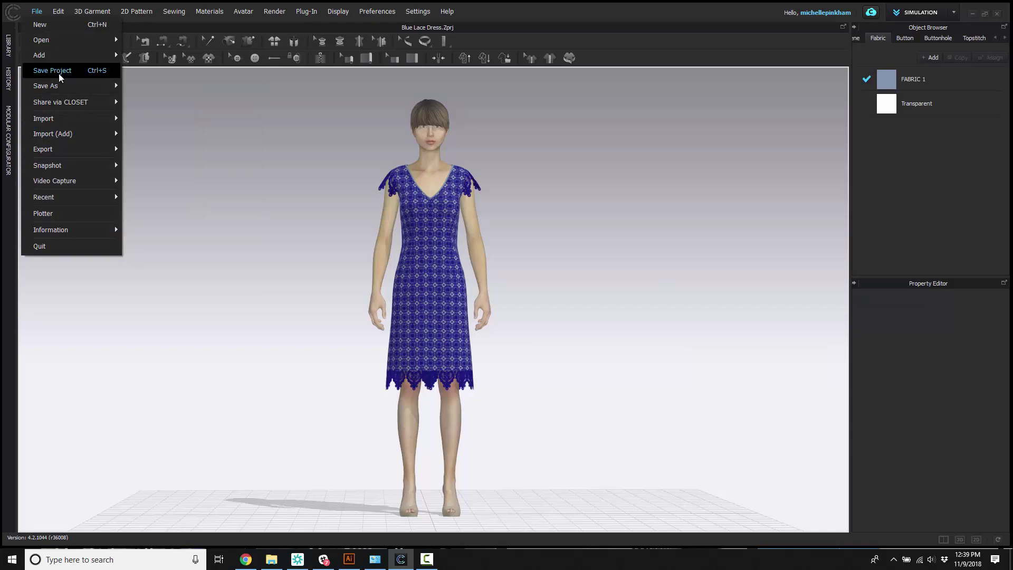
click(59, 74)
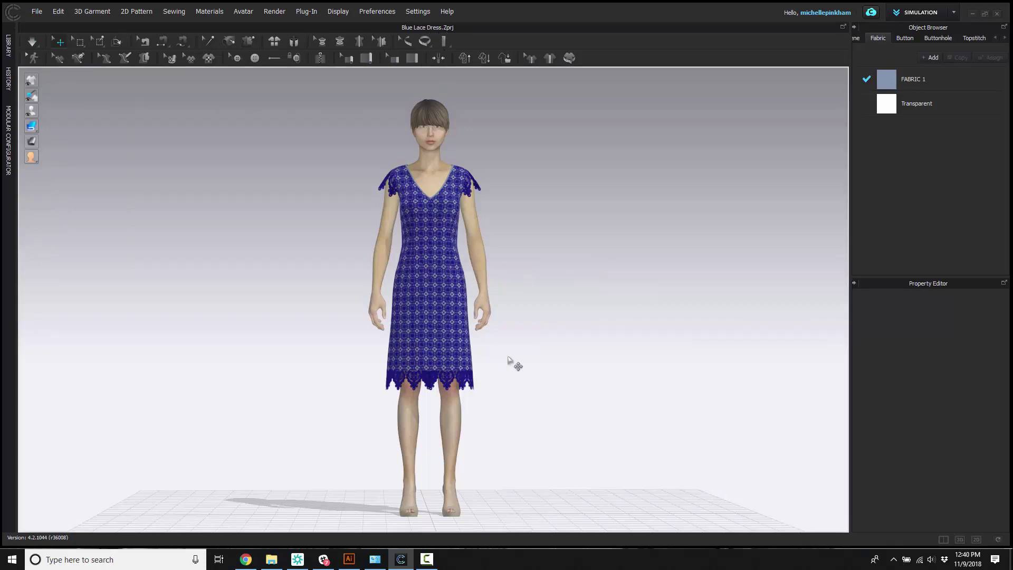
right_drag(513, 362, 534, 395)
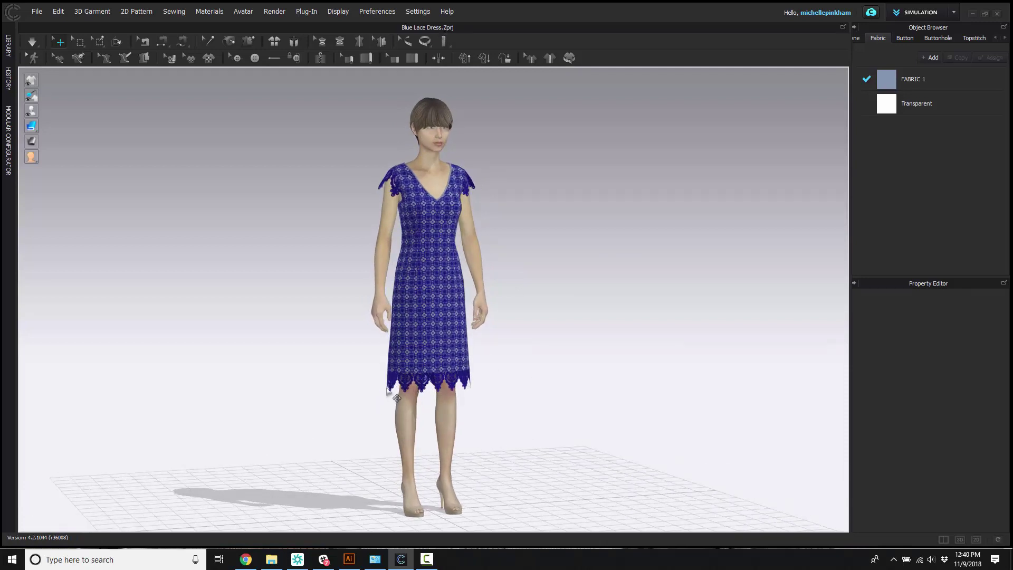
- Switch to the CLO website in Chrome, open the Pricing page and scroll down it
click(250, 561)
scroll(339, 285, up, 20)
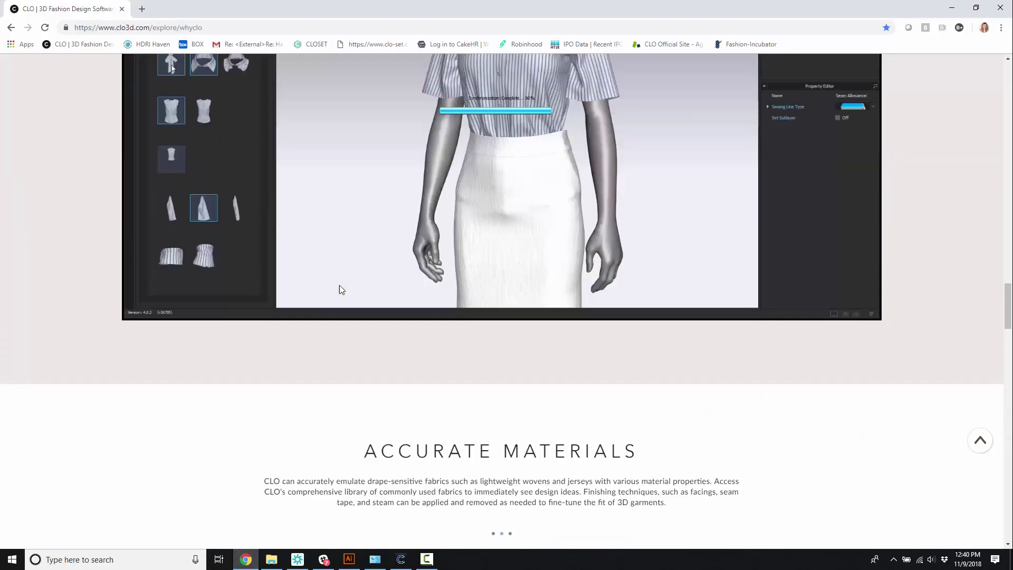
scroll(353, 227, up, 10)
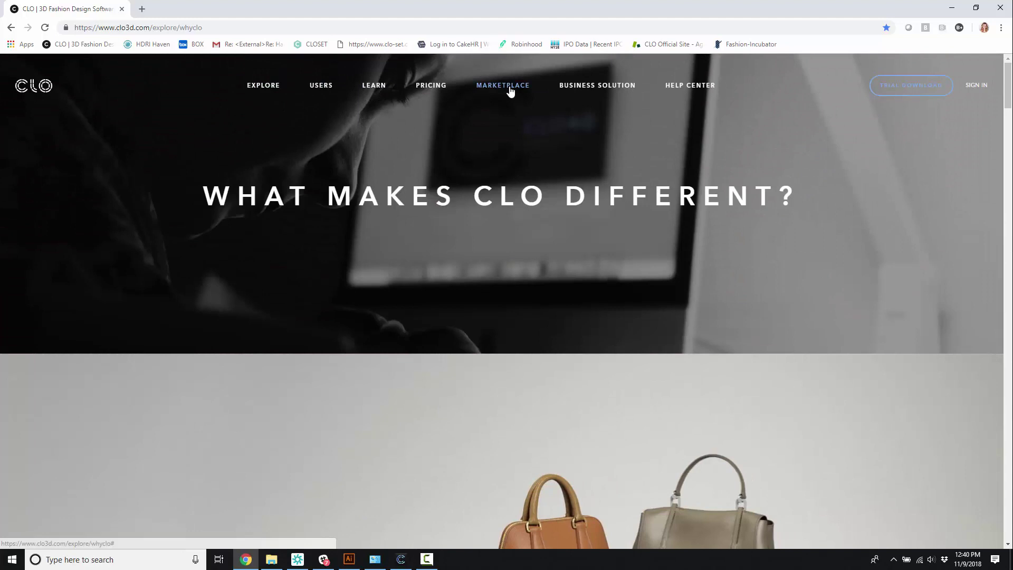
mouse_move(364, 91)
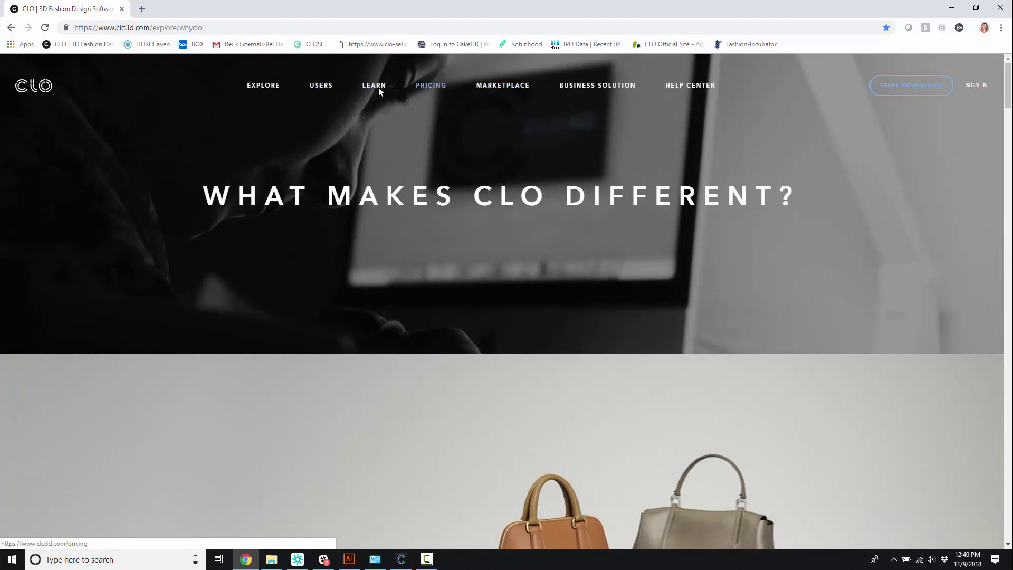
click(429, 90)
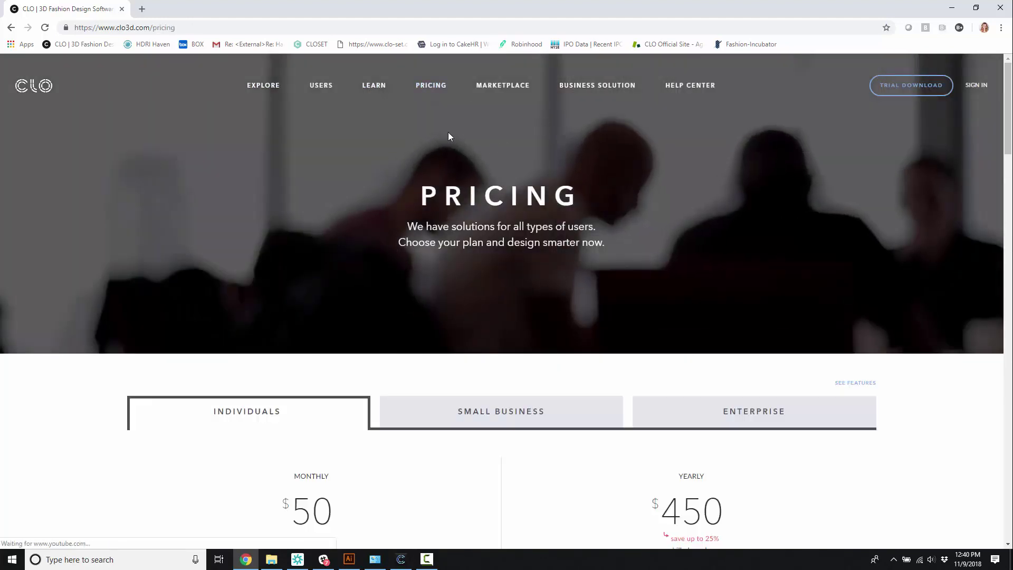
scroll(501, 235, down, 20)
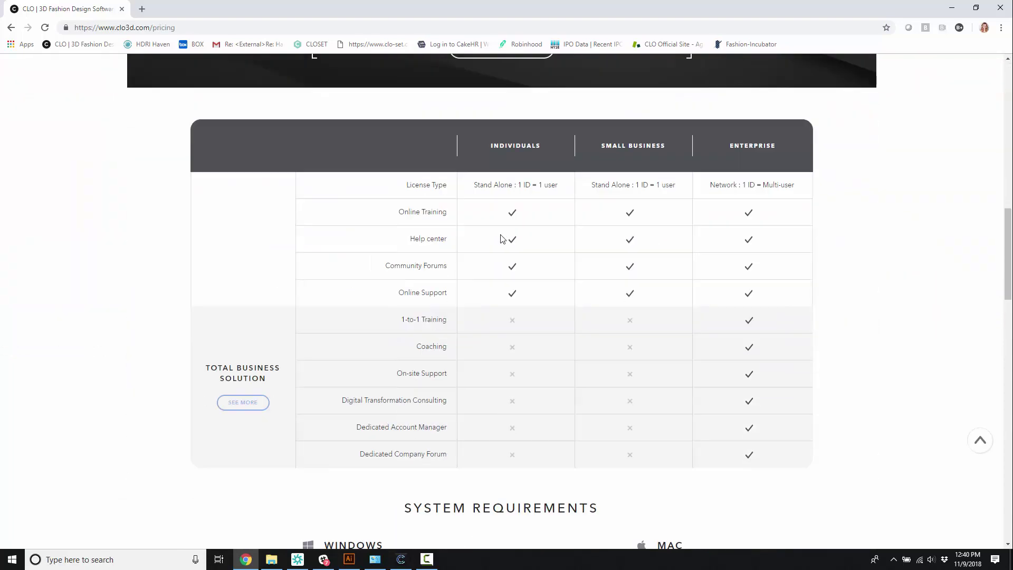
scroll(501, 237, down, 15)
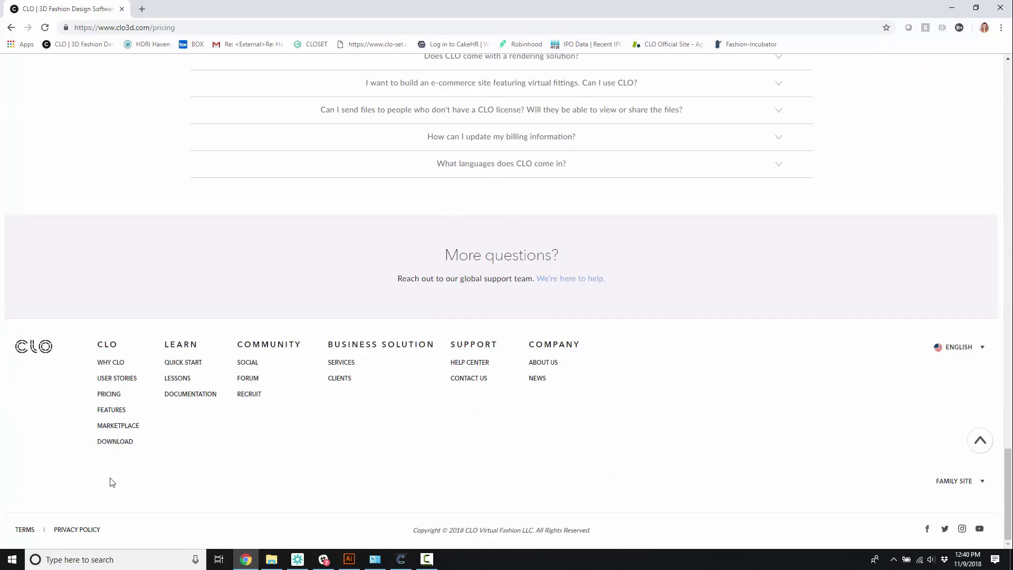
- Go to the CLO Downloads page and download the CLO Viewer 4.2.242 installer
click(121, 447)
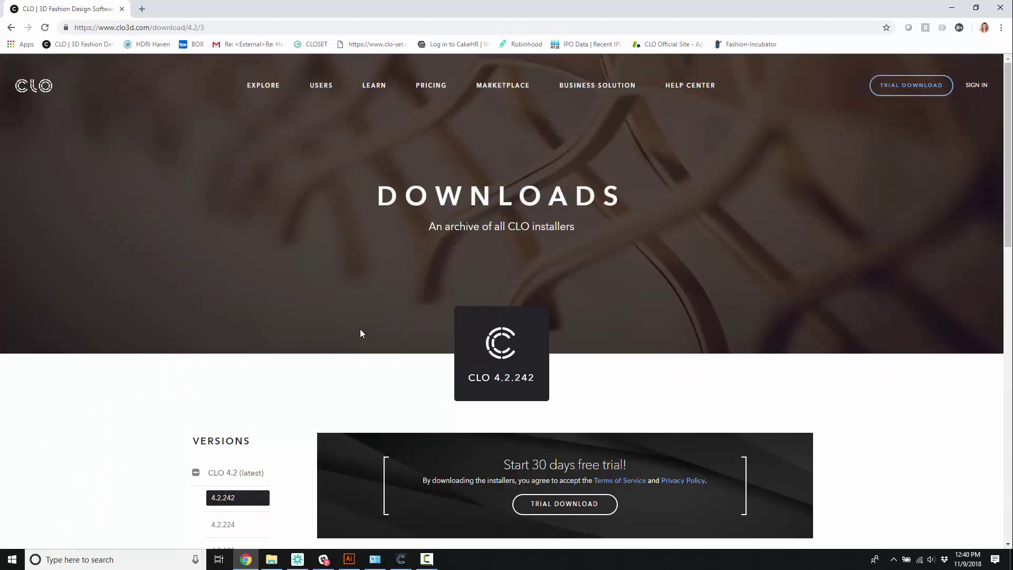
scroll(360, 328, down, 10)
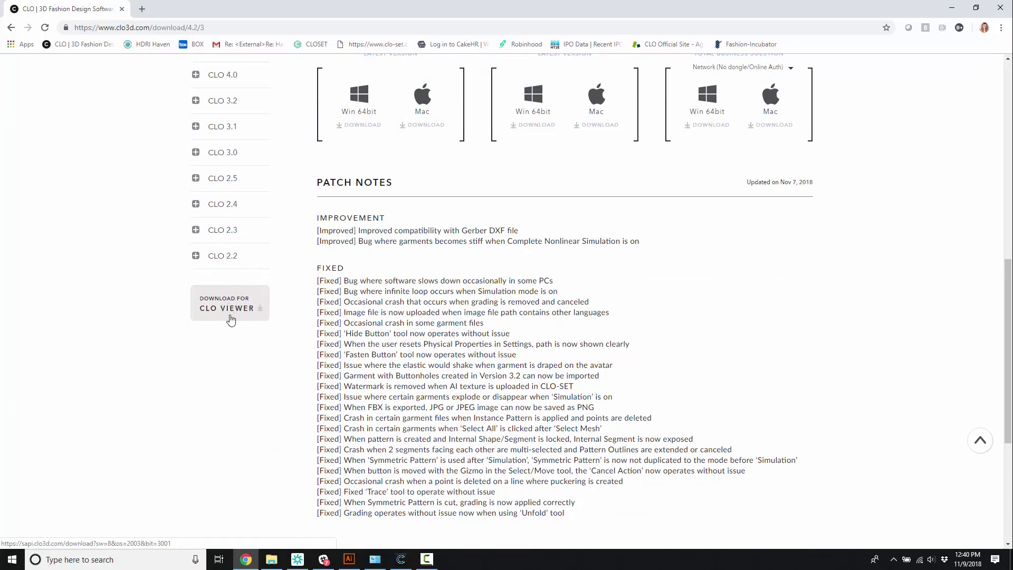
click(237, 316)
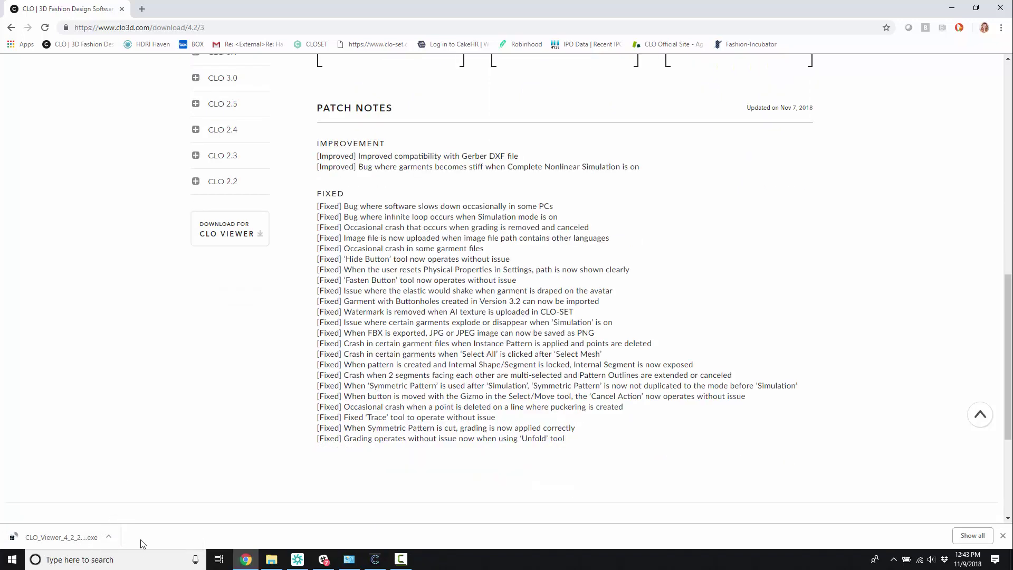
- Run the CLO Viewer installer, accepting the terms, default location and Start Menu folder
right_click(59, 530)
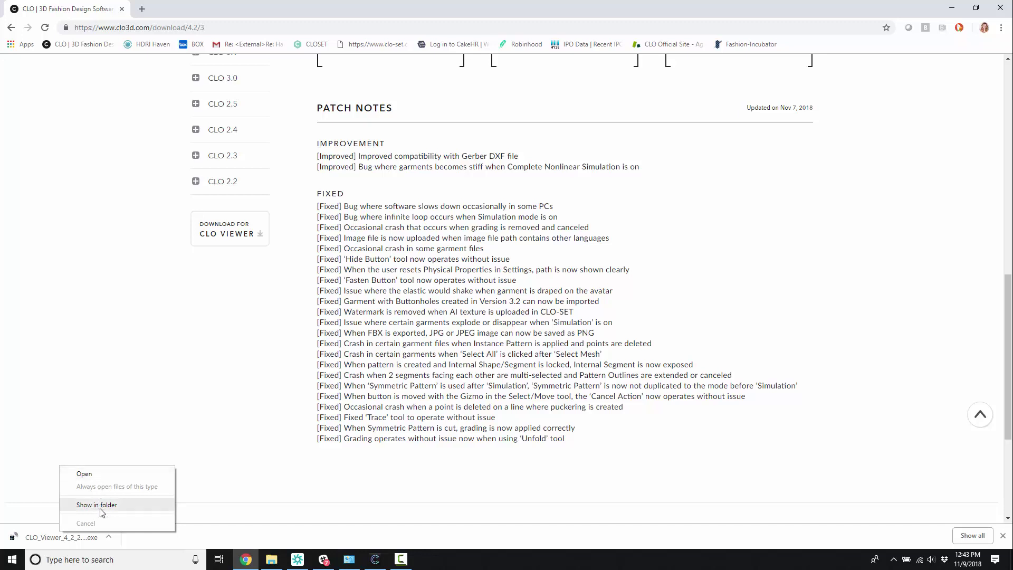
click(102, 475)
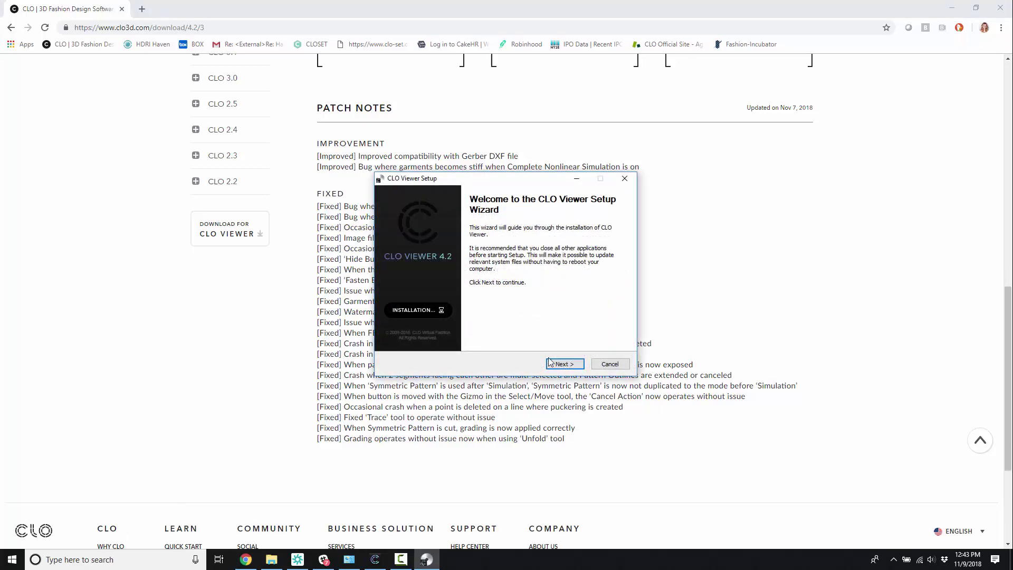
click(564, 364)
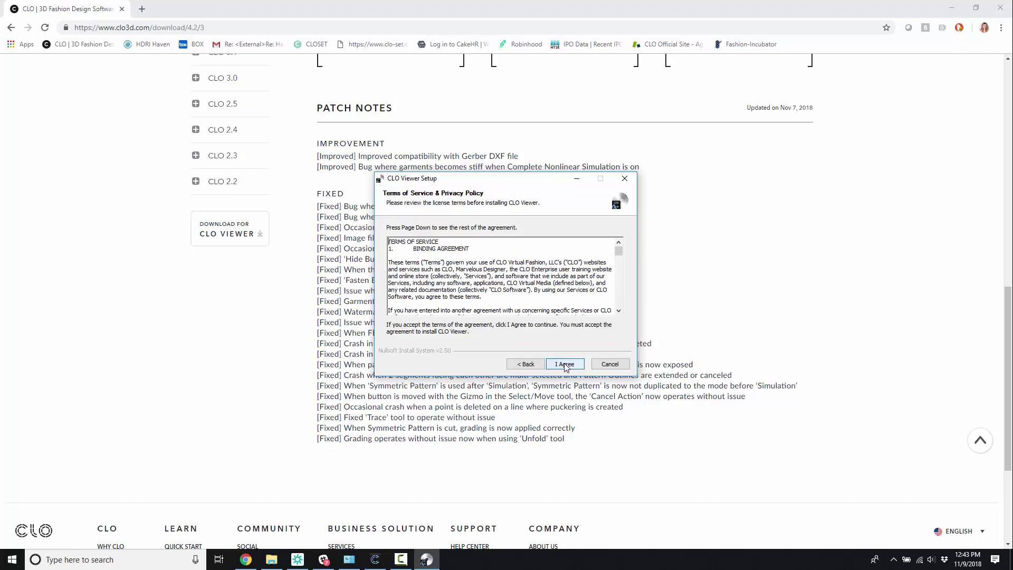
click(565, 364)
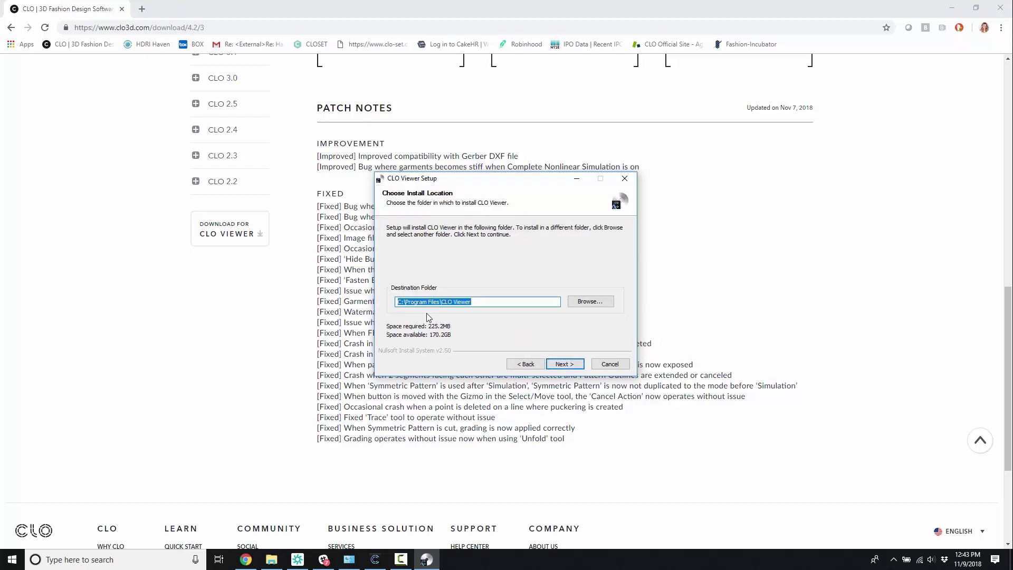
click(576, 369)
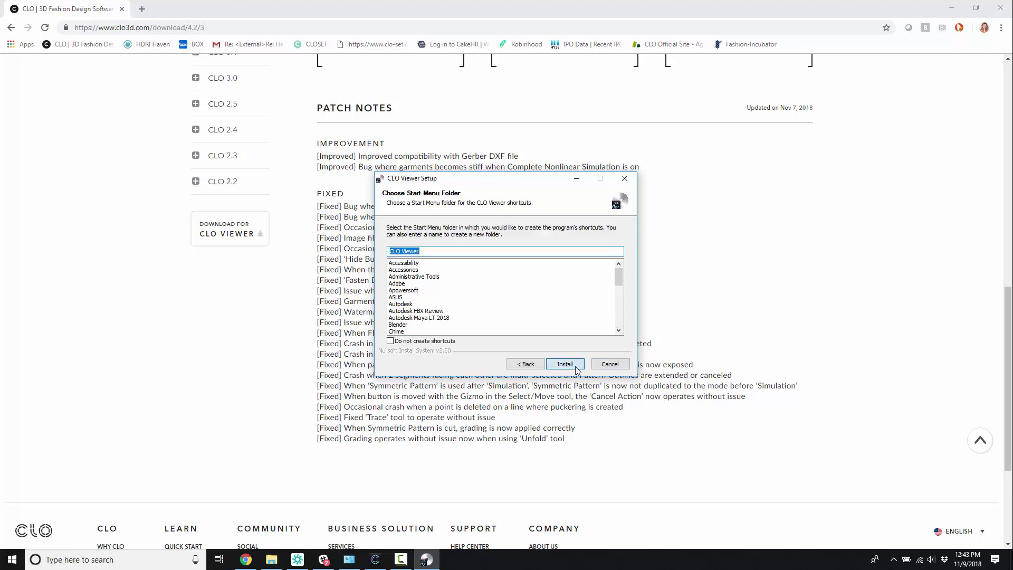
click(575, 369)
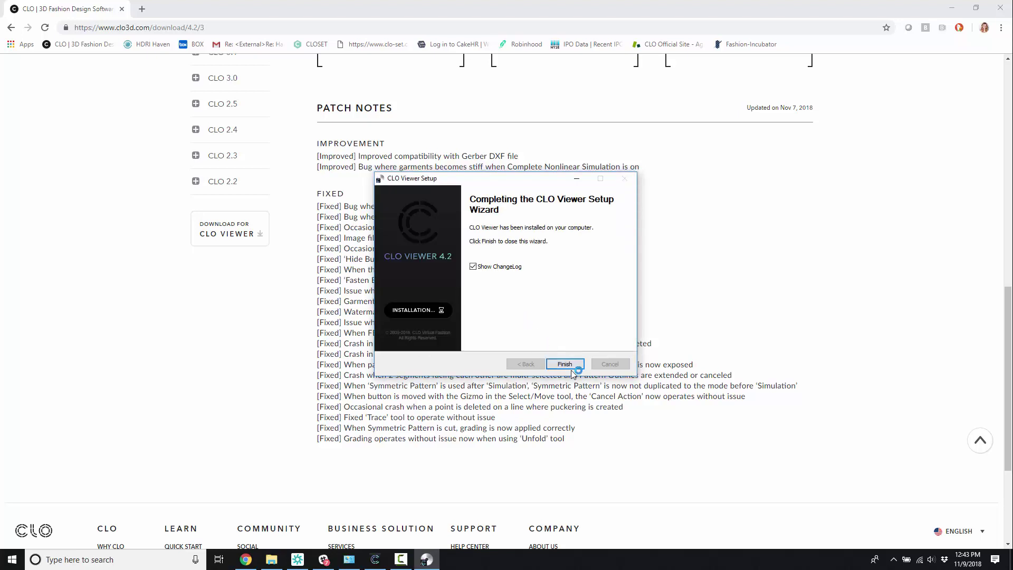
click(564, 364)
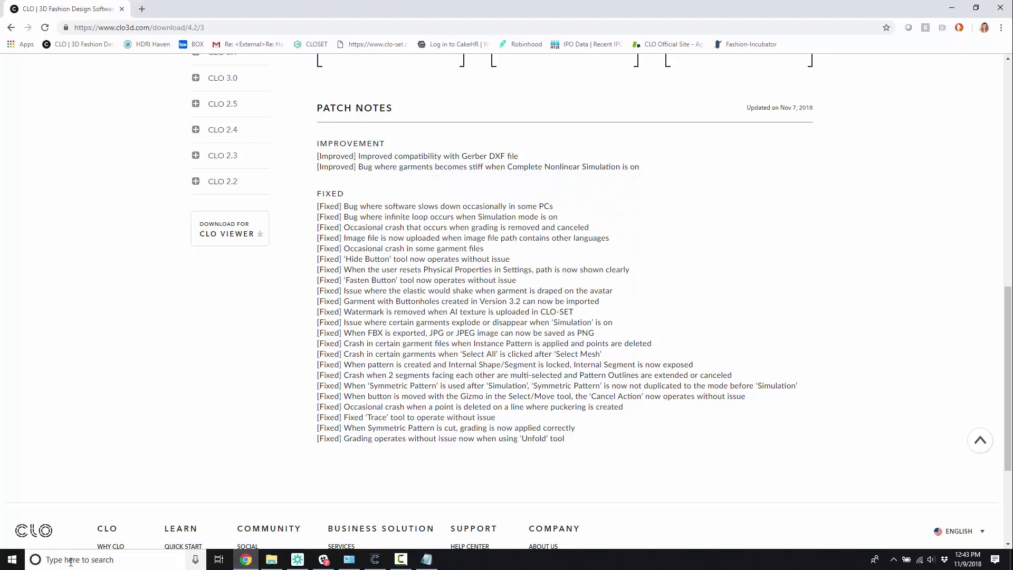
- Search 'clo vi' from the Windows taskbar and launch CLO Viewer
click(139, 559)
text(clo)
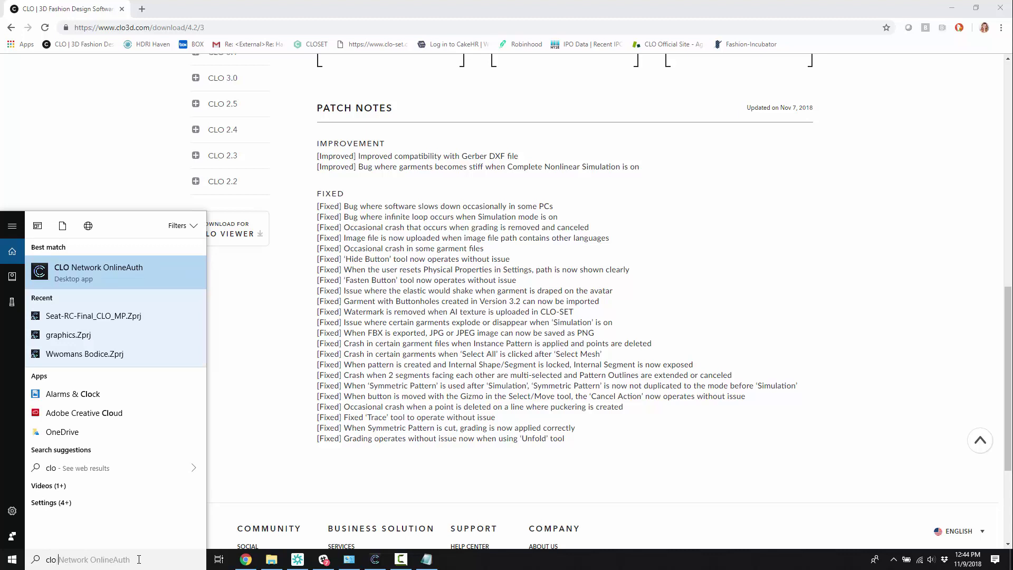
text(vi)
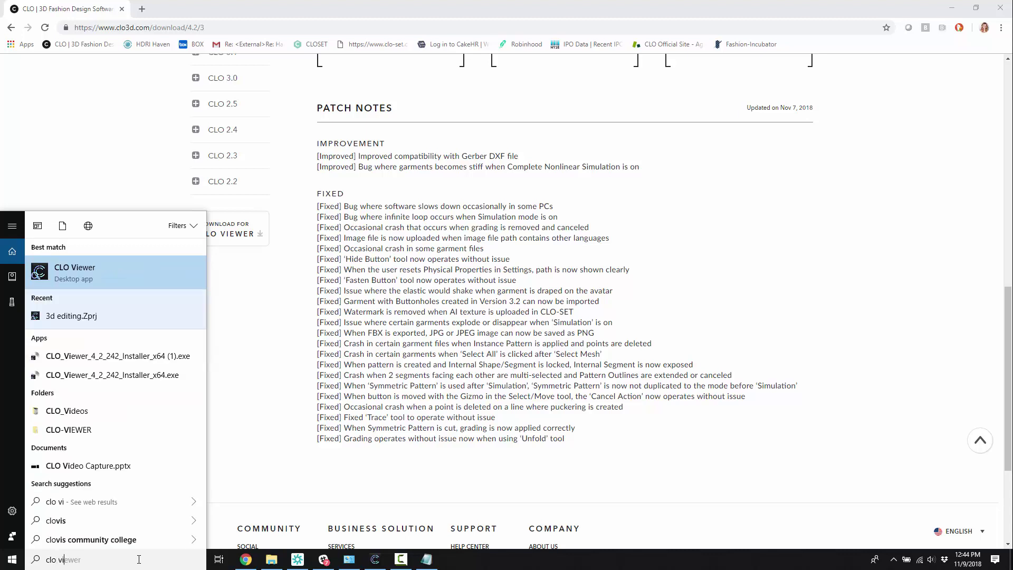
click(110, 269)
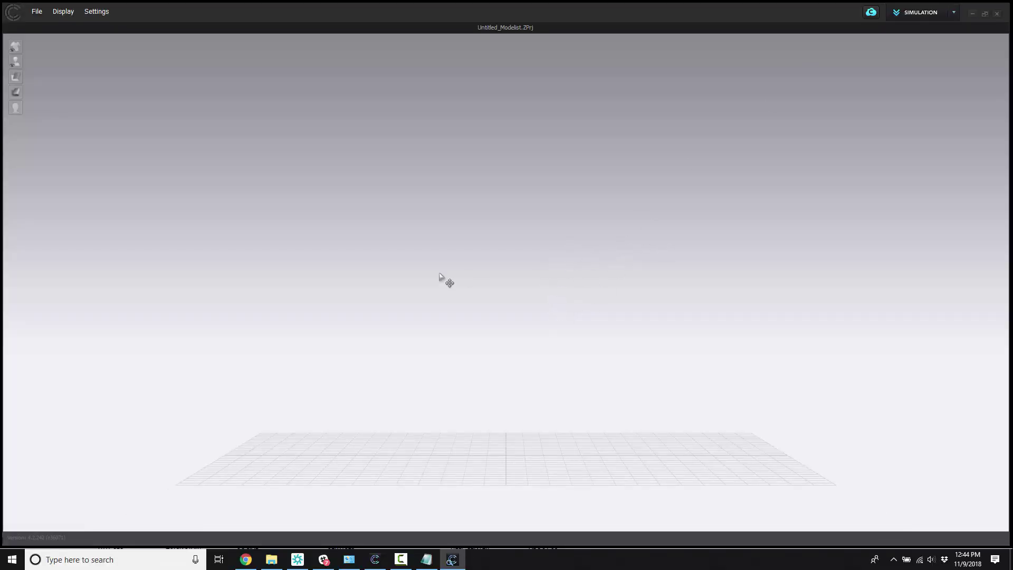
- Use File > Open > Project to browse Desktop > CLO FILES and select Blue Lace Dress.Zprj
click(35, 12)
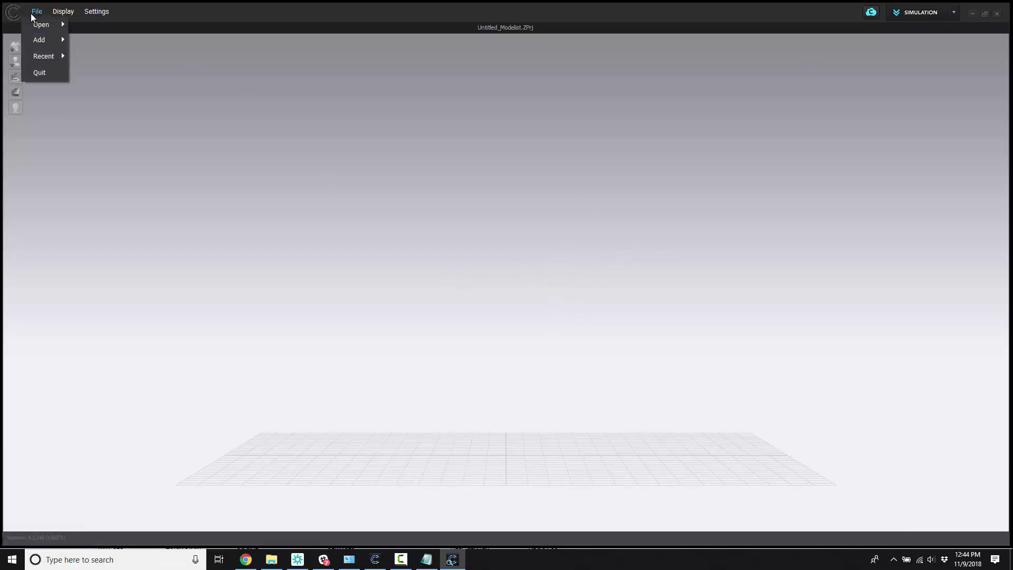
mouse_move(37, 23)
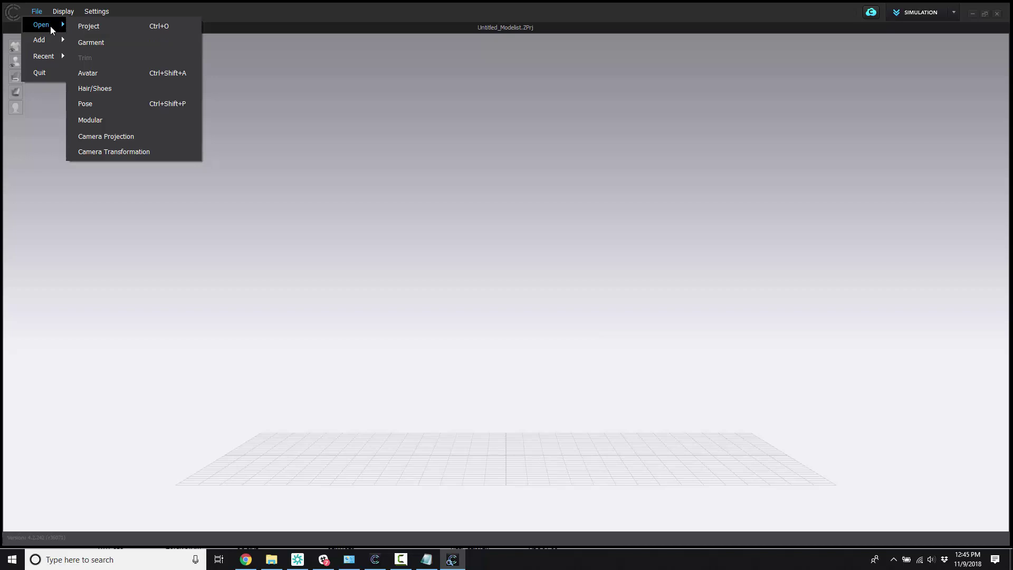
click(113, 27)
click(42, 78)
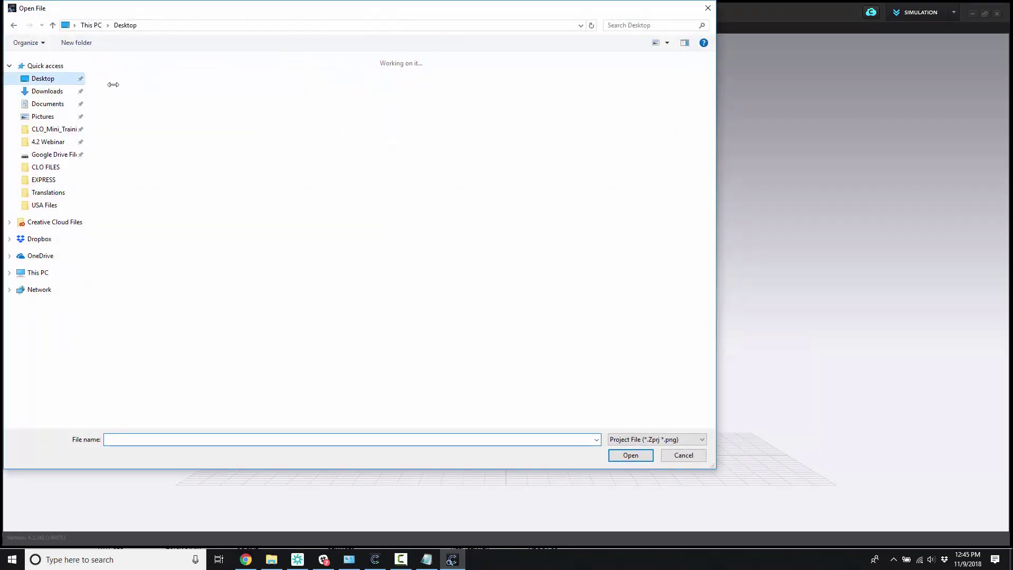
double_click(183, 84)
scroll(427, 278, down, 3)
scroll(426, 277, down, 15)
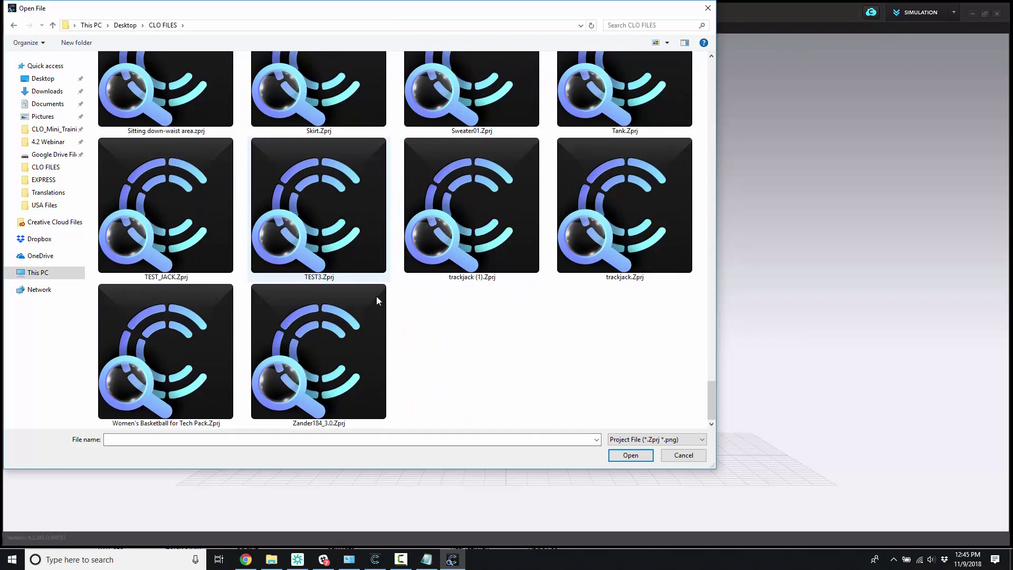
scroll(493, 343, up, 10)
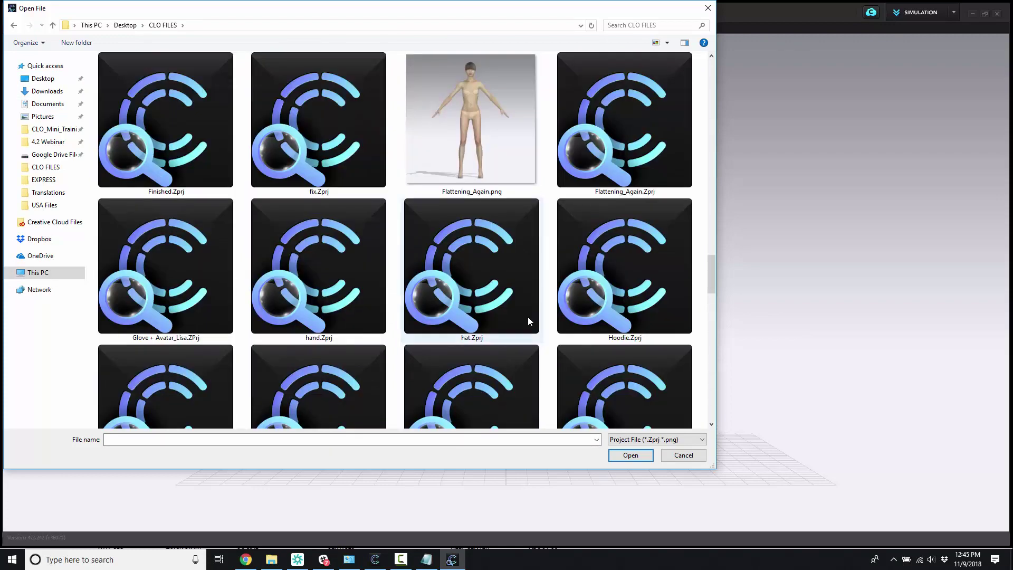
drag(711, 282, 709, 188)
click(166, 290)
- Load Blue Lace Dress.Zprj and position the CLO FILES folder window beside CLO Viewer
click(630, 457)
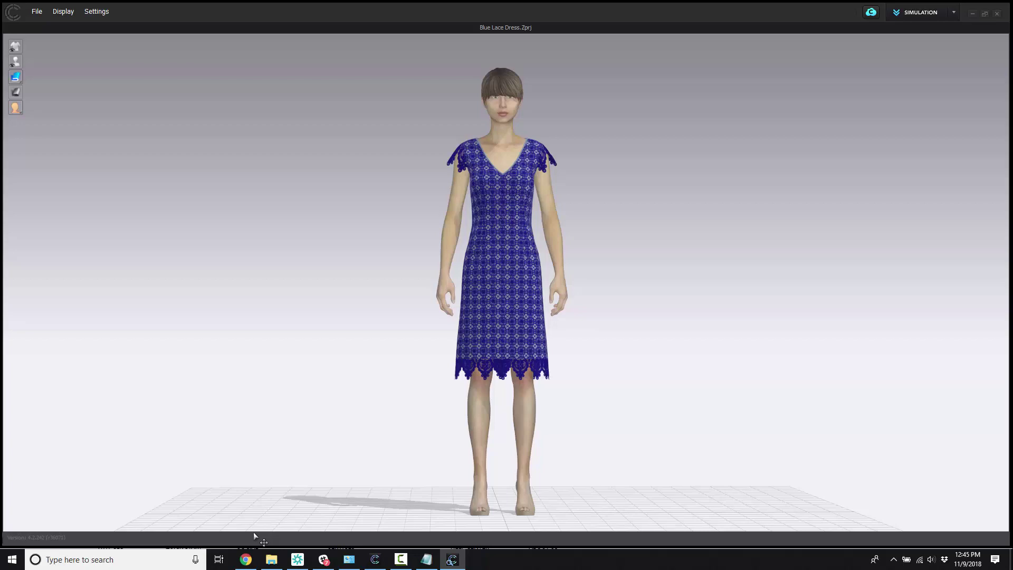
click(271, 559)
drag(638, 79, 339, 65)
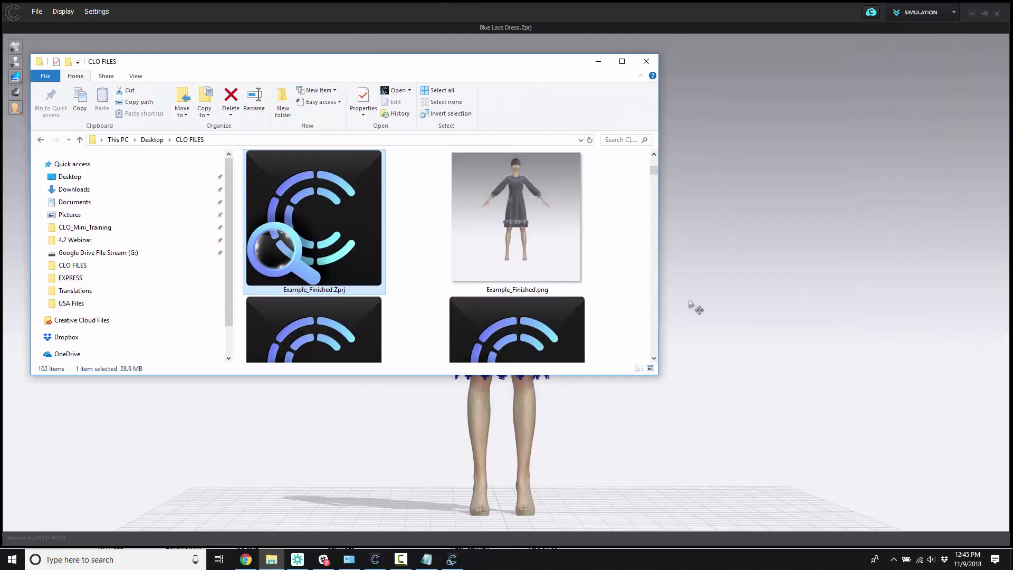
drag(498, 336, 452, 337)
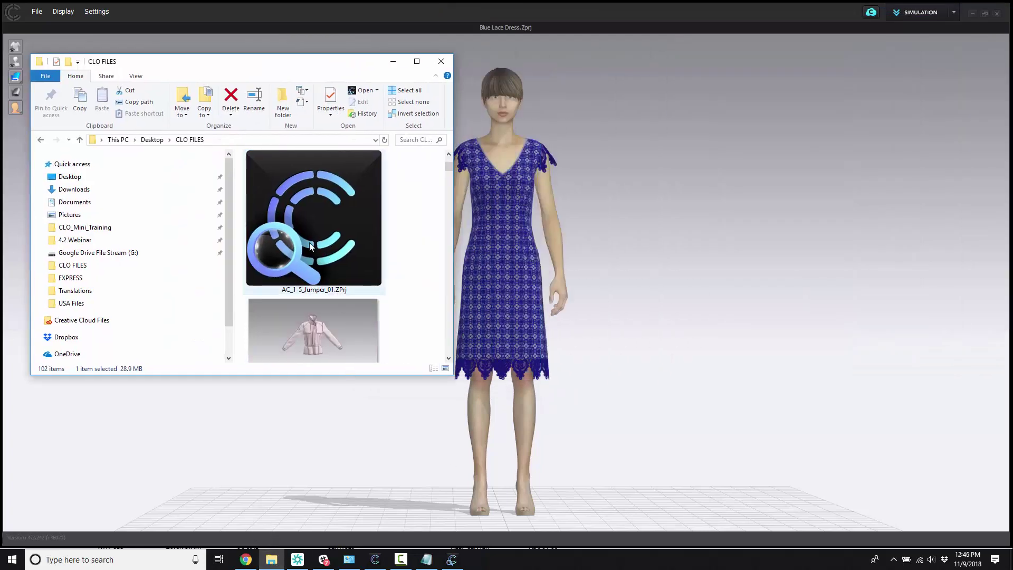
- Drag Example_Finished.Zprj into the 3D window, close the folder and move the load dialog aside
scroll(340, 352, up, 1)
scroll(341, 353, up, 1)
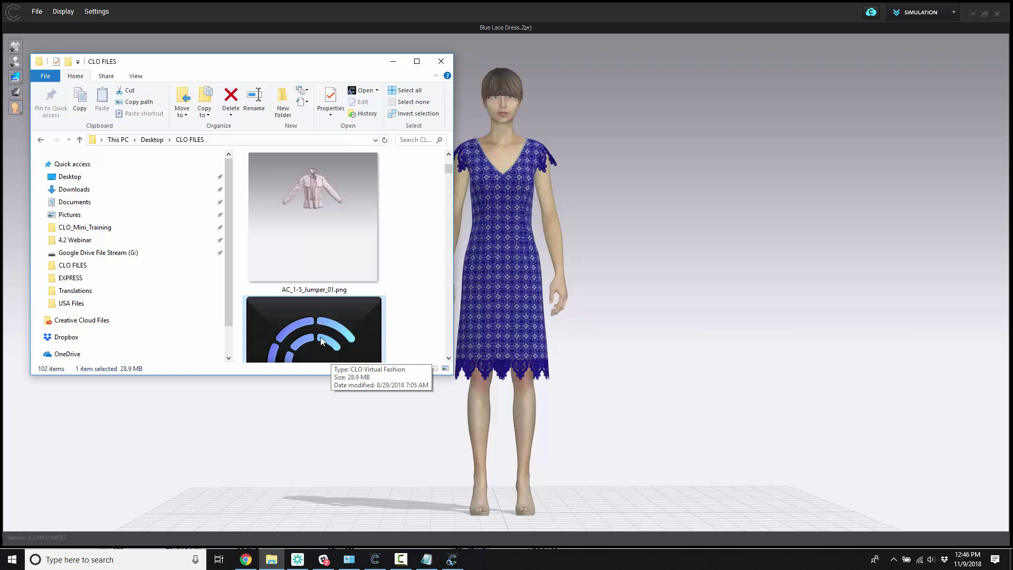
scroll(322, 340, down, 1)
drag(349, 278, 602, 217)
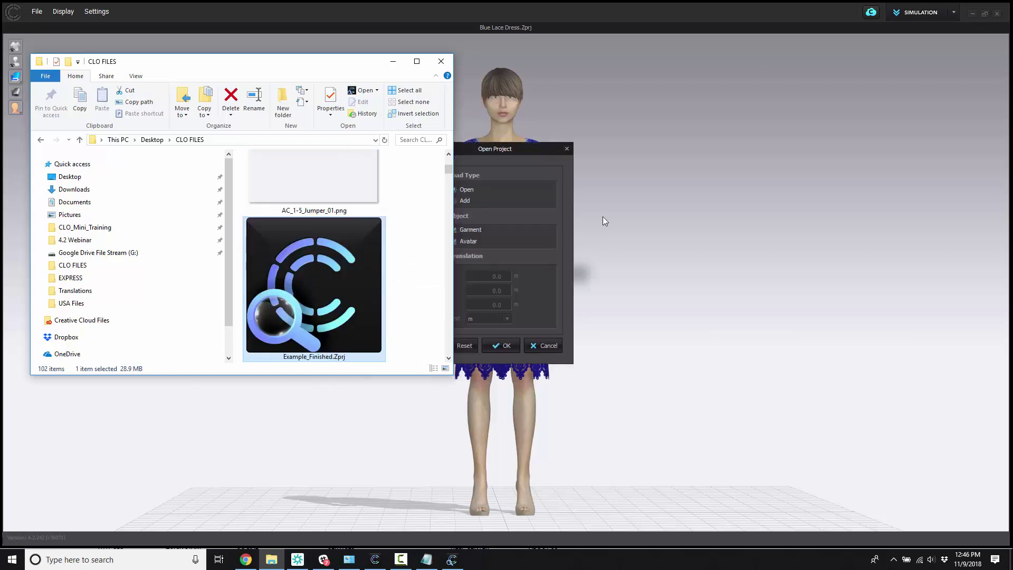
click(441, 61)
drag(508, 147, 723, 153)
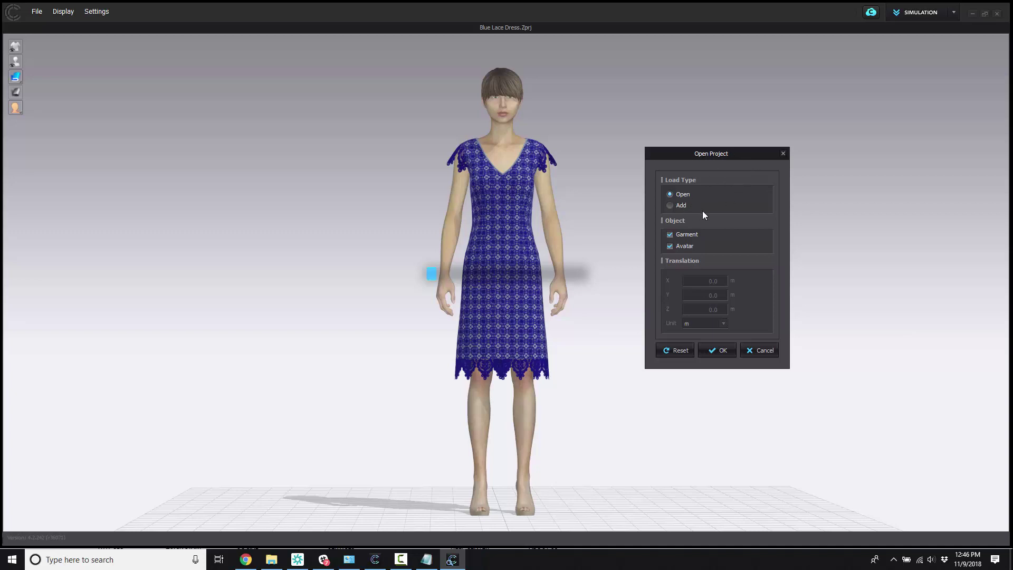
- Cancel loading the extra project and orbit to the avatar's side profile
click(764, 351)
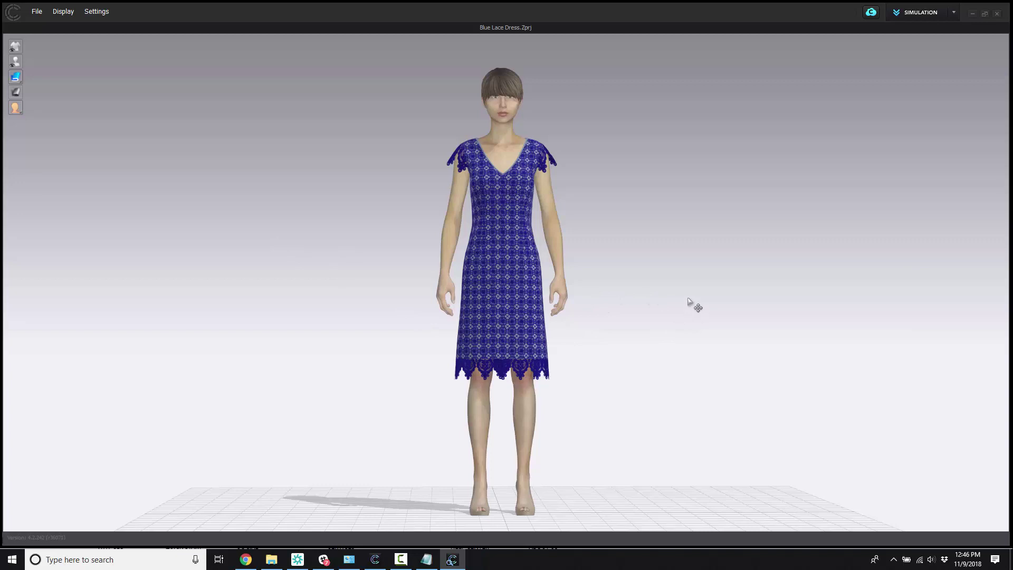
mouse_move(17, 77)
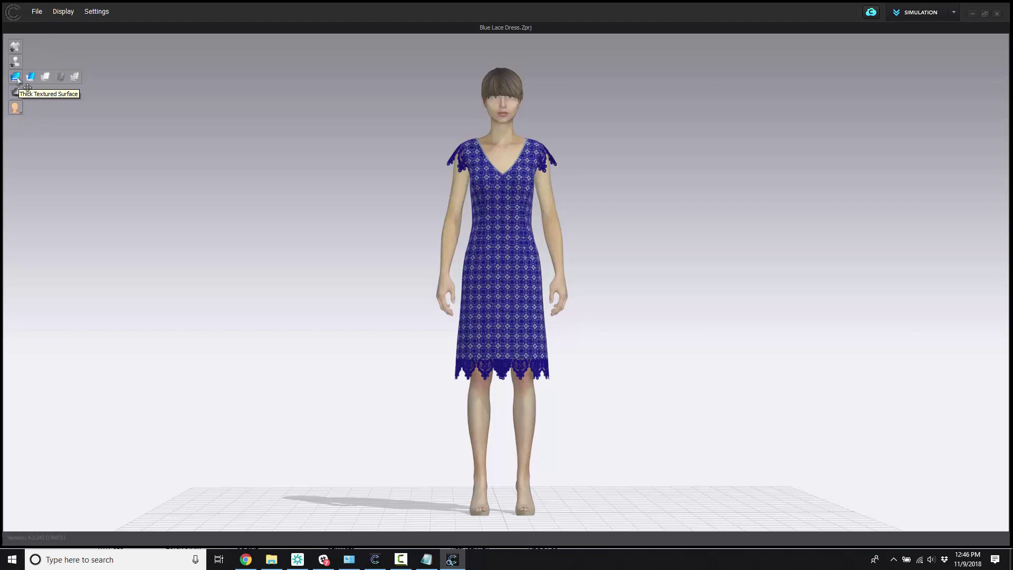
right_drag(624, 300, 363, 300)
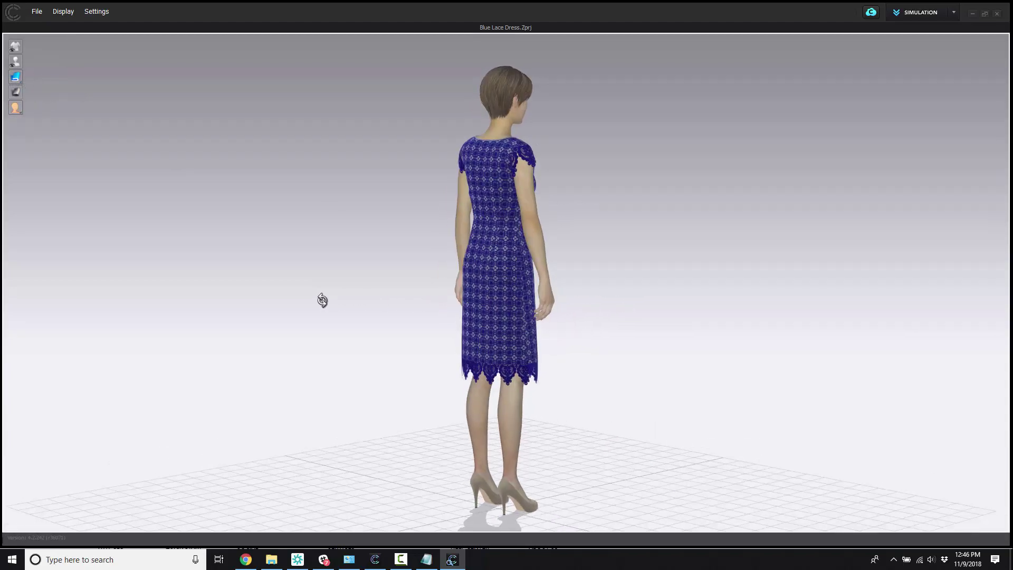
right_drag(322, 300, 471, 373)
- Zoom the view and snap the camera to the front view with key 2
scroll(714, 309, up, 3)
scroll(709, 322, down, 3)
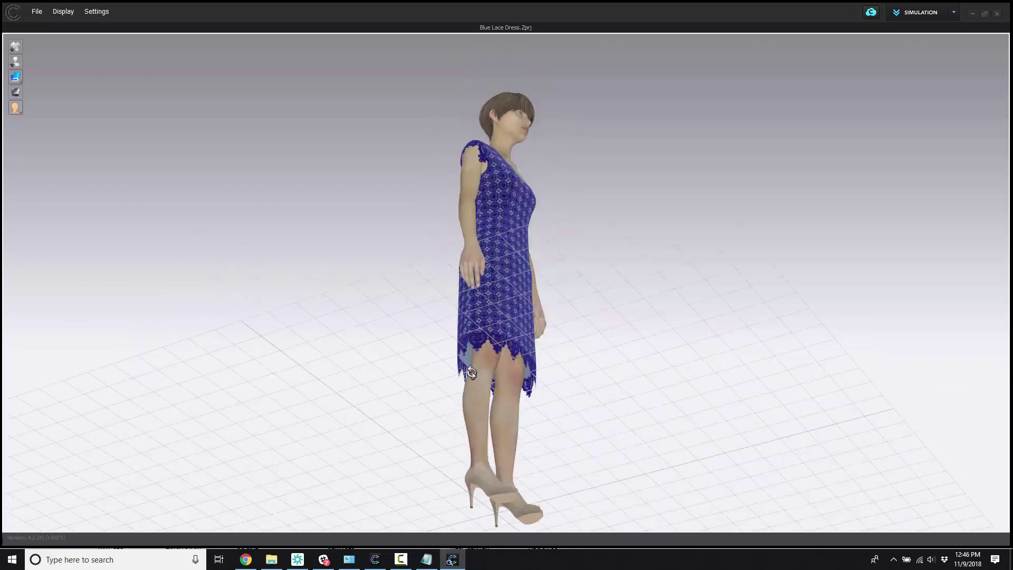
key(2)
scroll(654, 416, up, 2)
scroll(671, 357, up, 1)
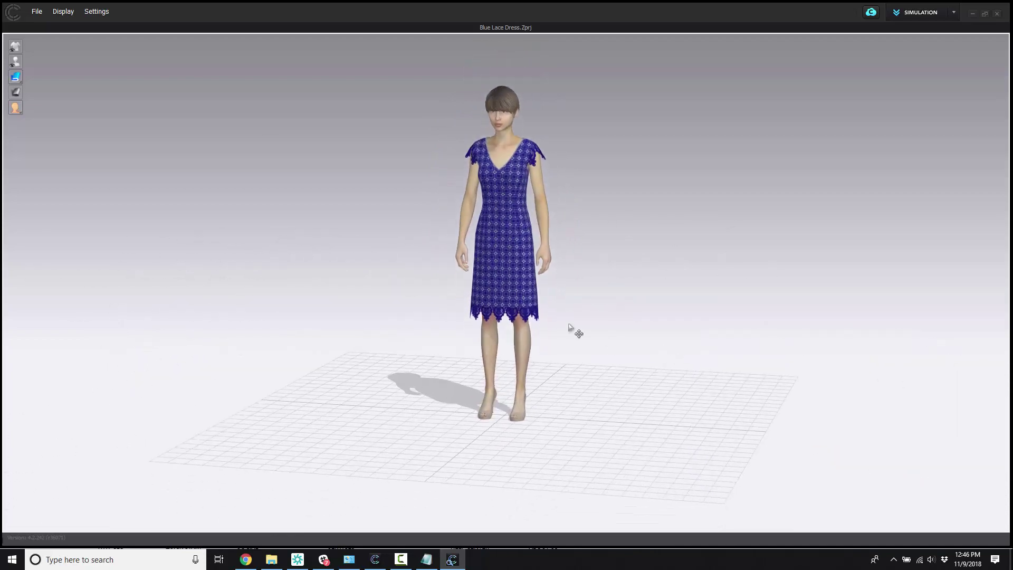
- Hide the floor grid from the display settings menu
click(63, 11)
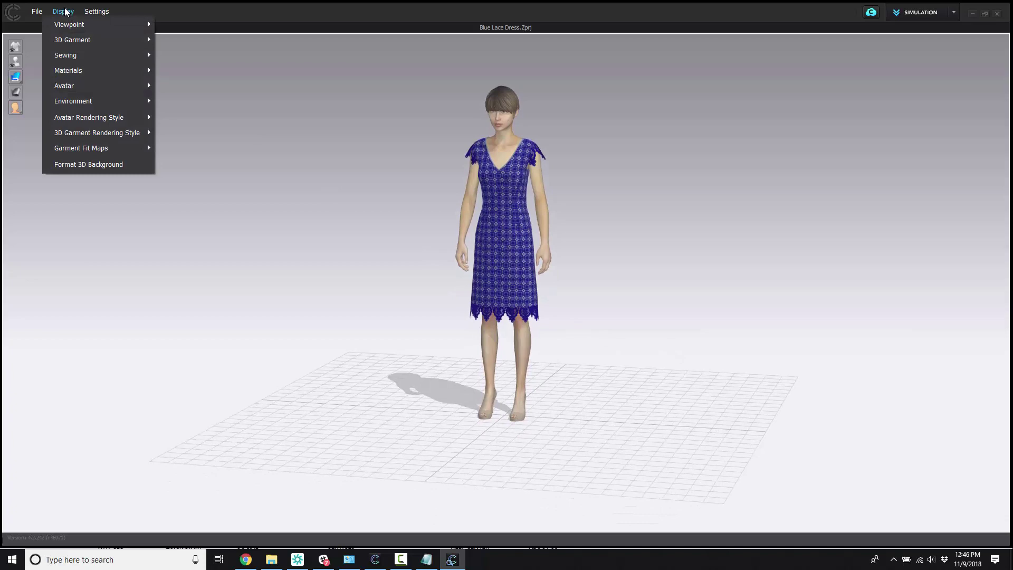
mouse_move(66, 40)
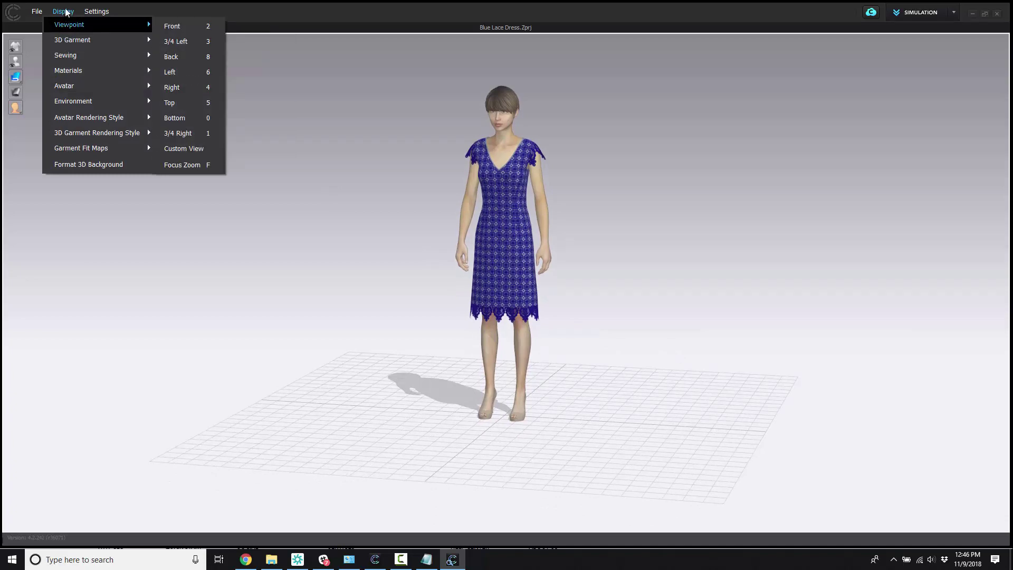
mouse_move(78, 117)
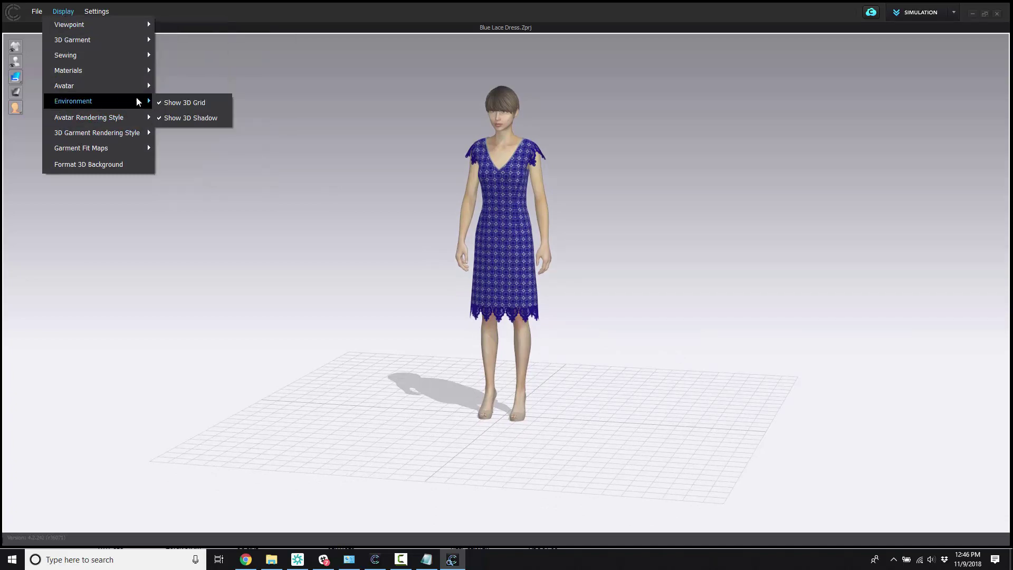
click(204, 103)
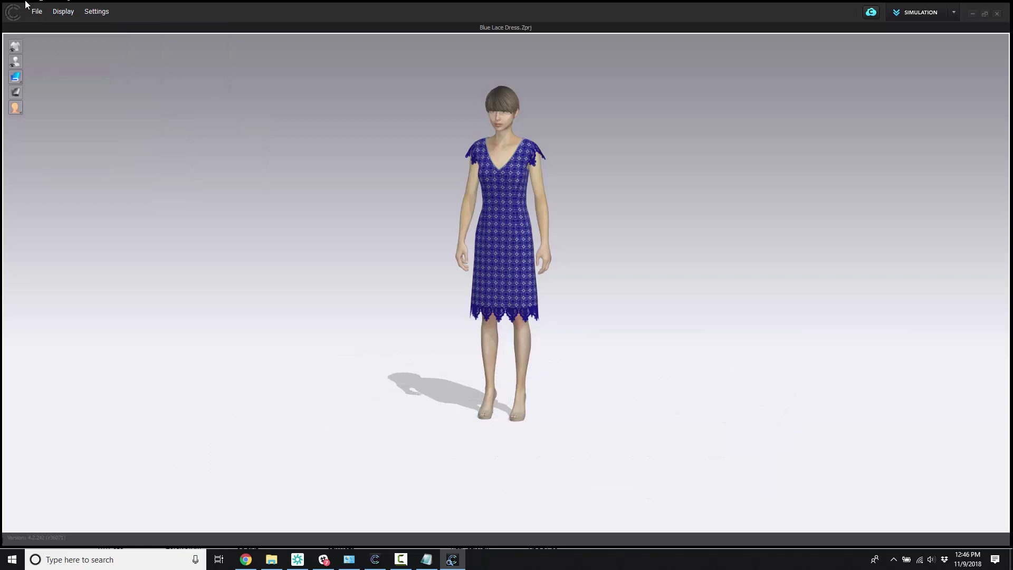
- Zoom in on the avatar, then pan and rotate toward her profile to examine the lace
right_drag(545, 349, 563, 327)
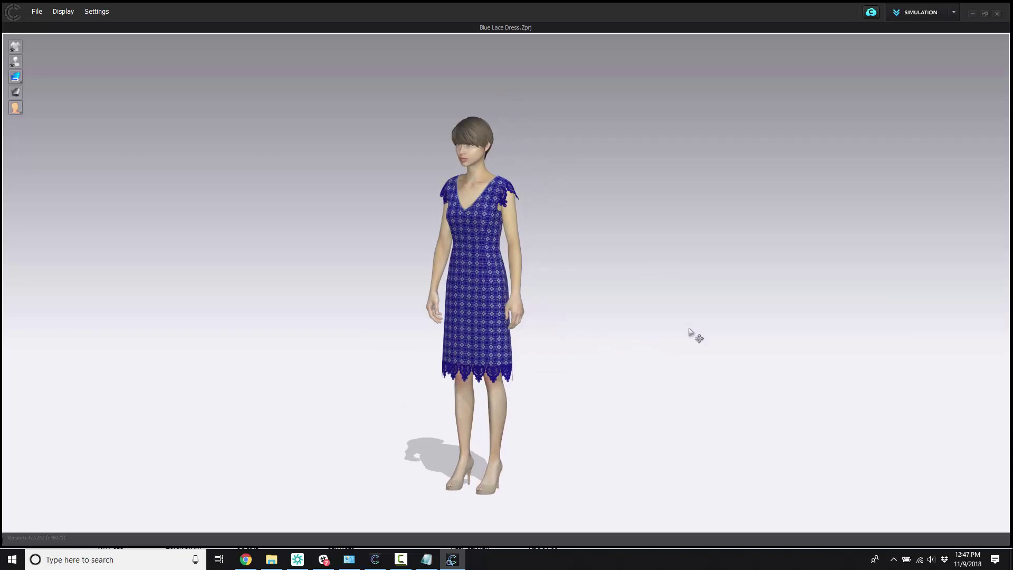
scroll(514, 306, down, 3)
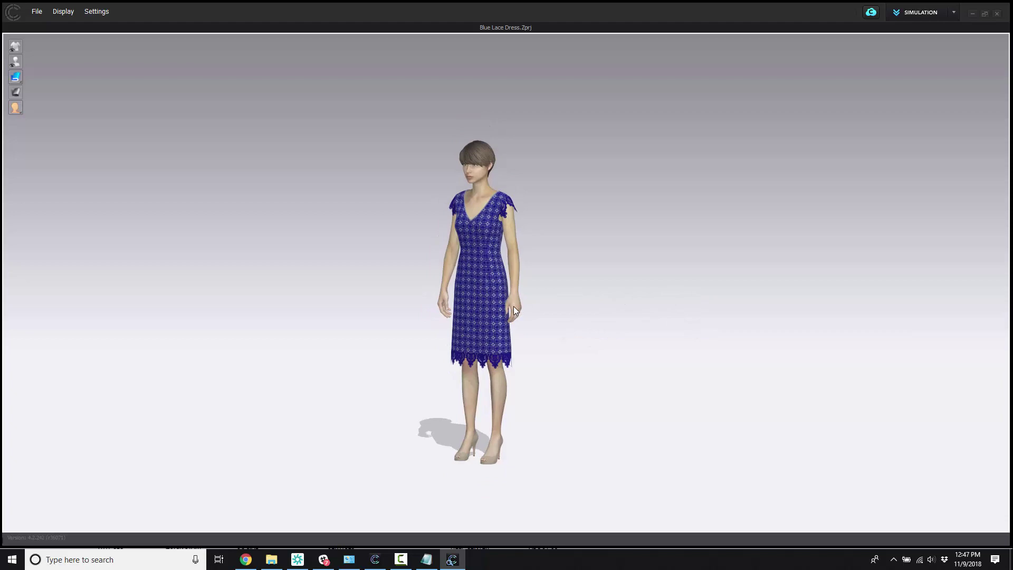
scroll(514, 316, up, 3)
scroll(505, 390, up, 2)
scroll(506, 387, down, 3)
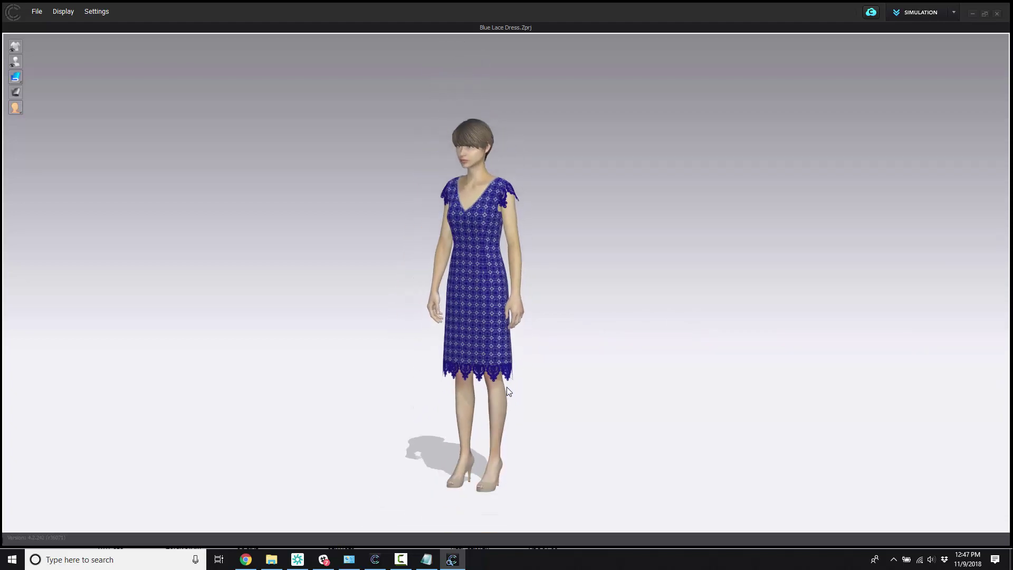
scroll(506, 387, up, 5)
scroll(505, 389, down, 4)
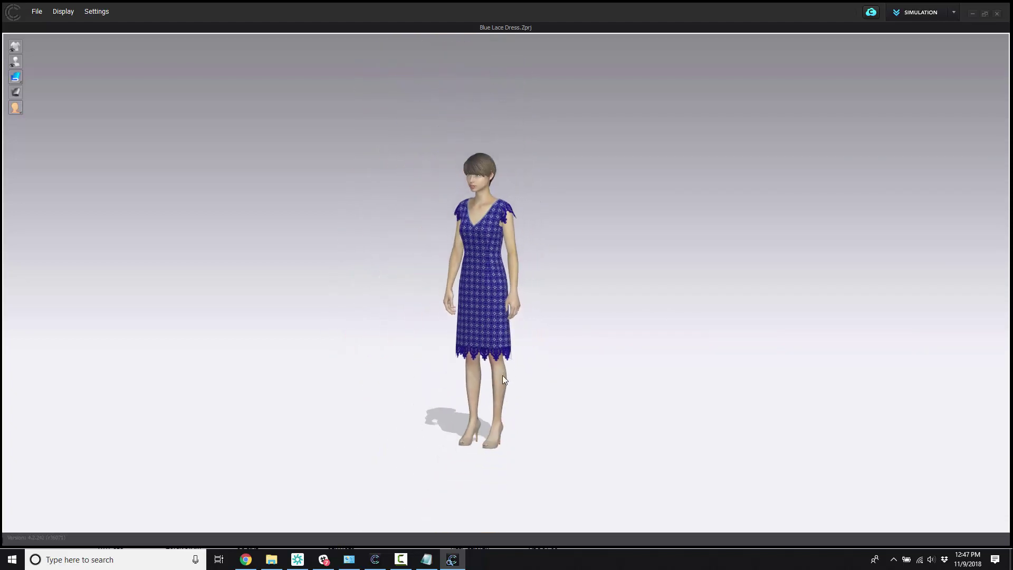
scroll(502, 375, up, 3)
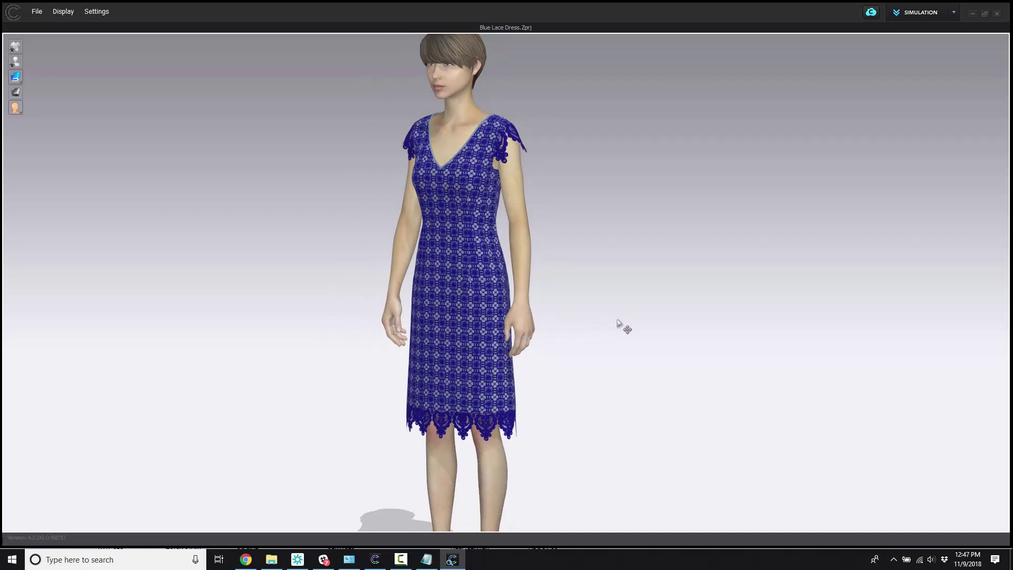
mouse_move(622, 327)
middle_down()
mouse_move(572, 337)
mouse_move(404, 323)
mouse_move(692, 322)
mouse_move(759, 343)
mouse_move(524, 362)
mouse_move(441, 355)
mouse_move(640, 330)
middle_up()
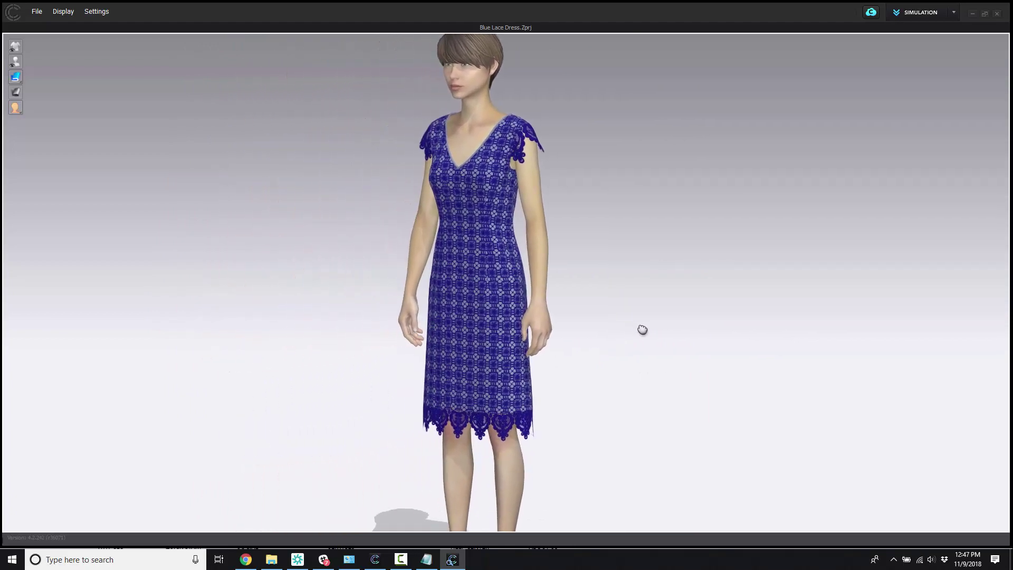
right_drag(640, 330, 369, 346)
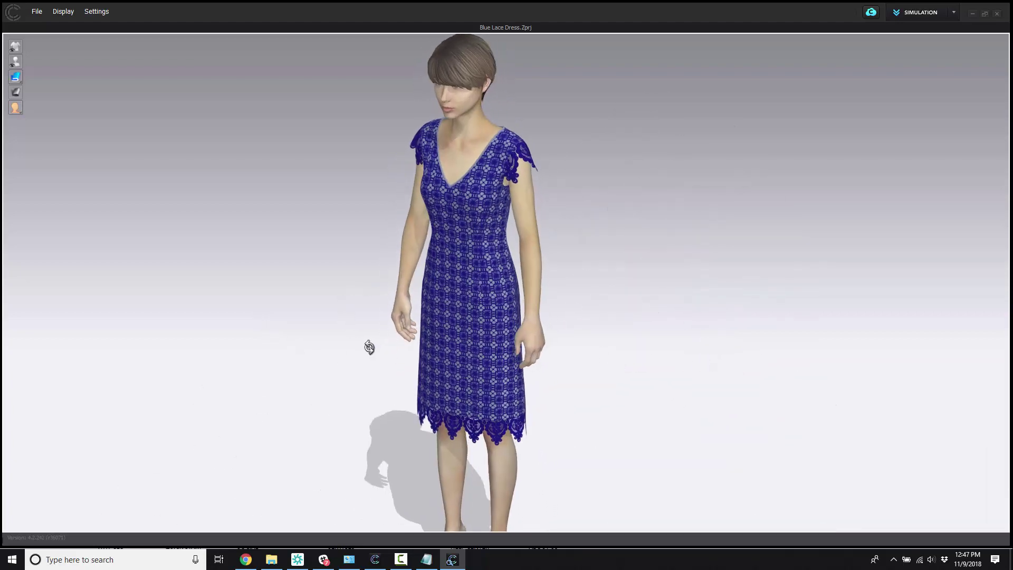
- Bring up the preset camera view list in the 3D window, then dismiss it
right_click(603, 315)
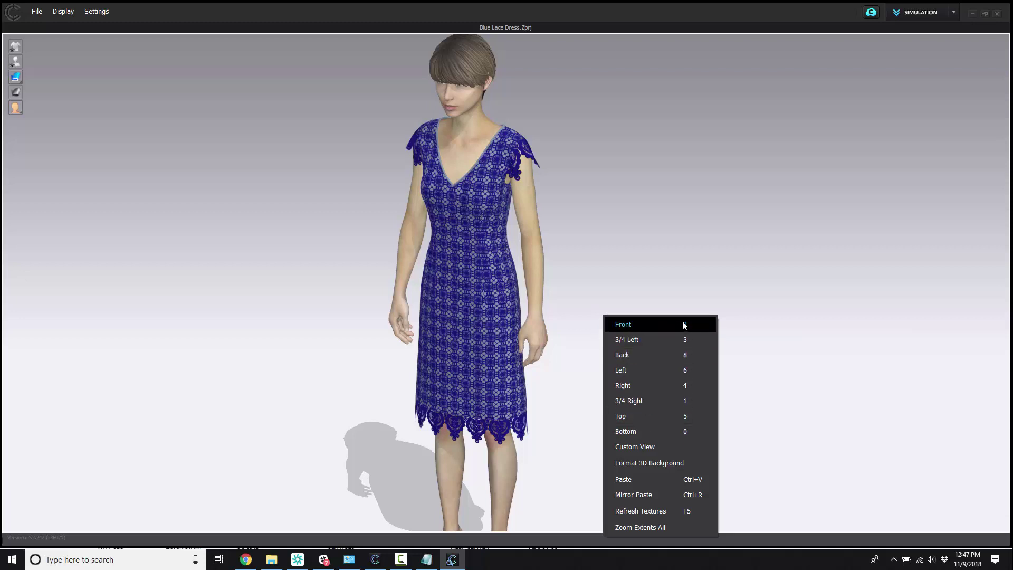
right_click(666, 268)
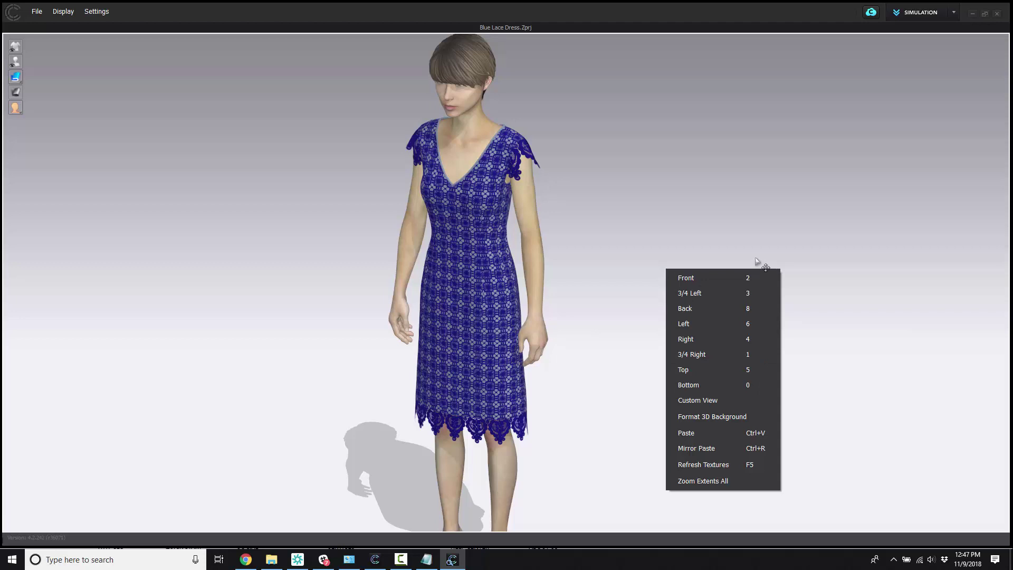
click(602, 240)
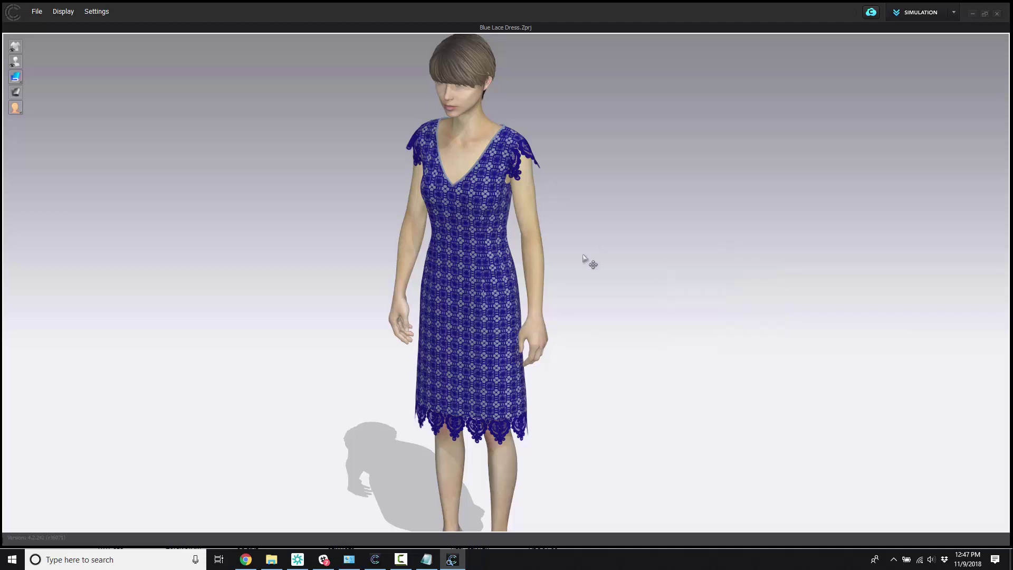
- Step through front (2), back (8), side (6, 4) and three-quarter front (1) views
key(2)
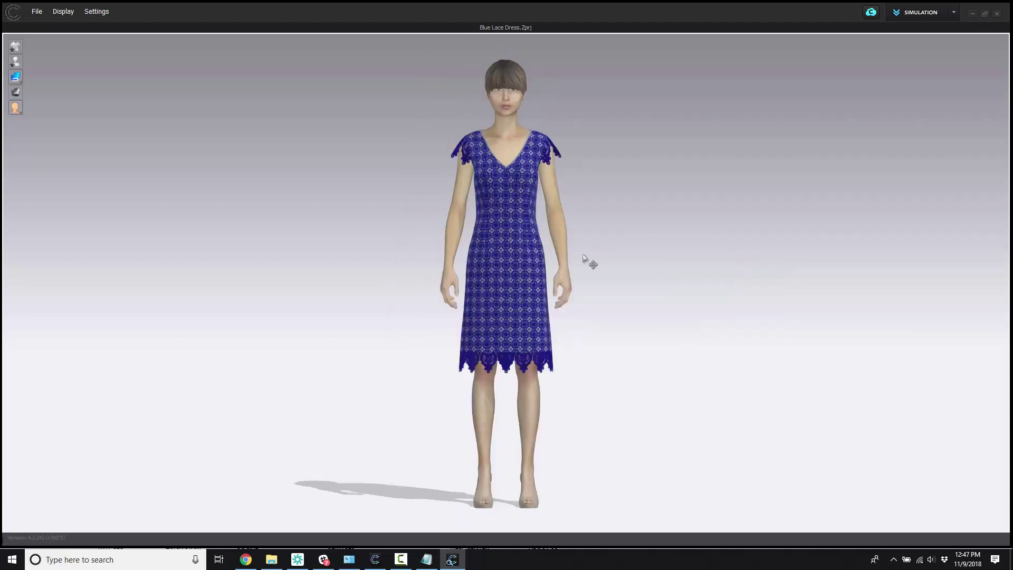
key(8)
key(6)
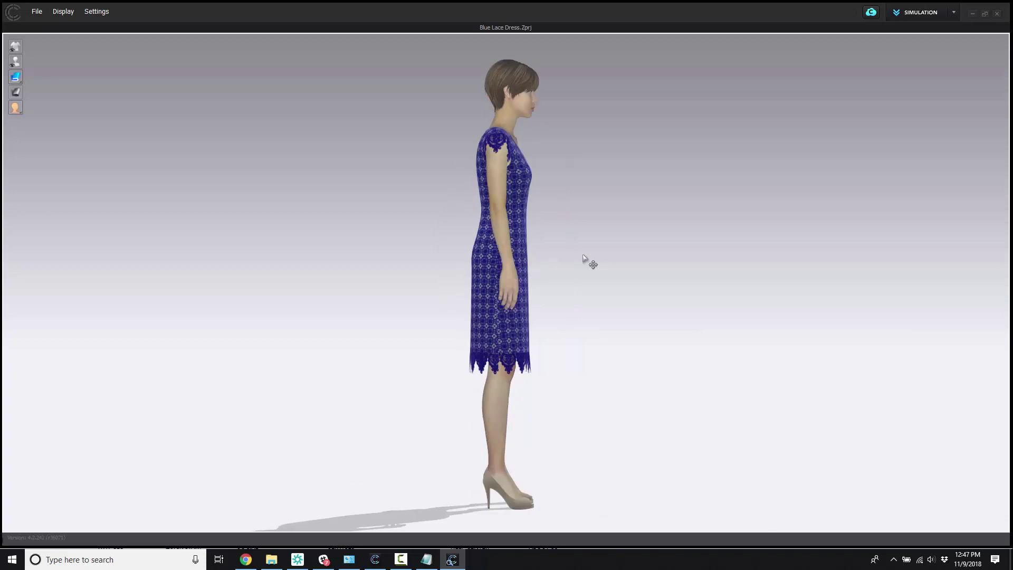
key(4)
key(1)
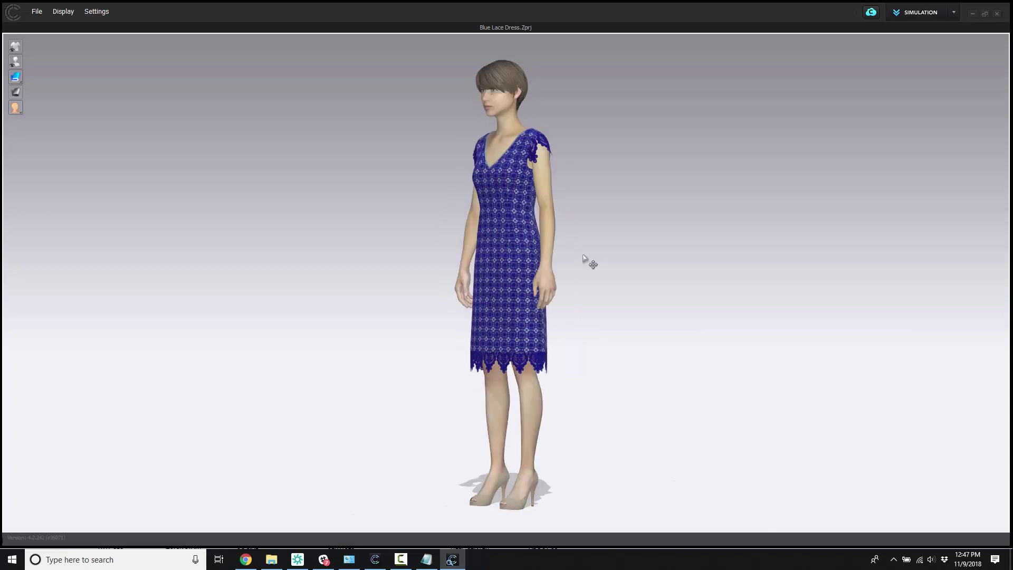
- Orbit around the avatar from the front to her back
right_click(628, 267)
click(810, 252)
right_drag(335, 361, 379, 397)
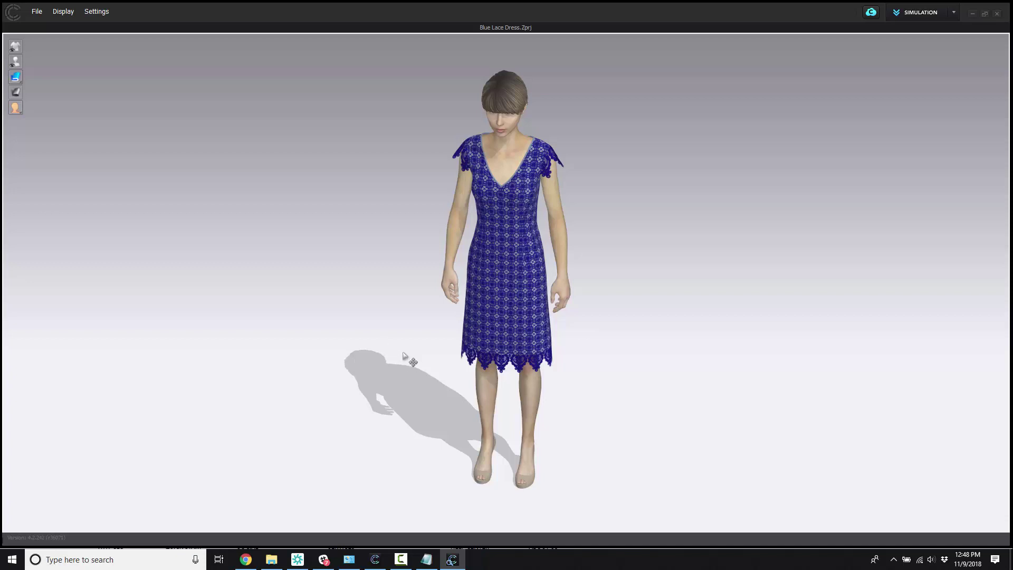
right_drag(409, 355, 635, 334)
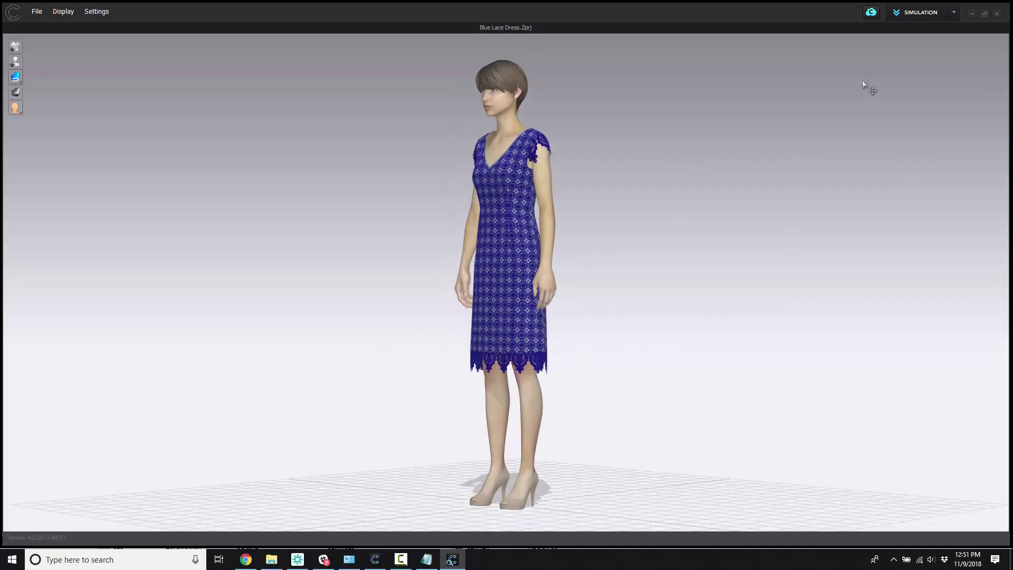
- Switch to Colorway mode and preview the dress in red Copy 1, then black Copy 2
click(954, 14)
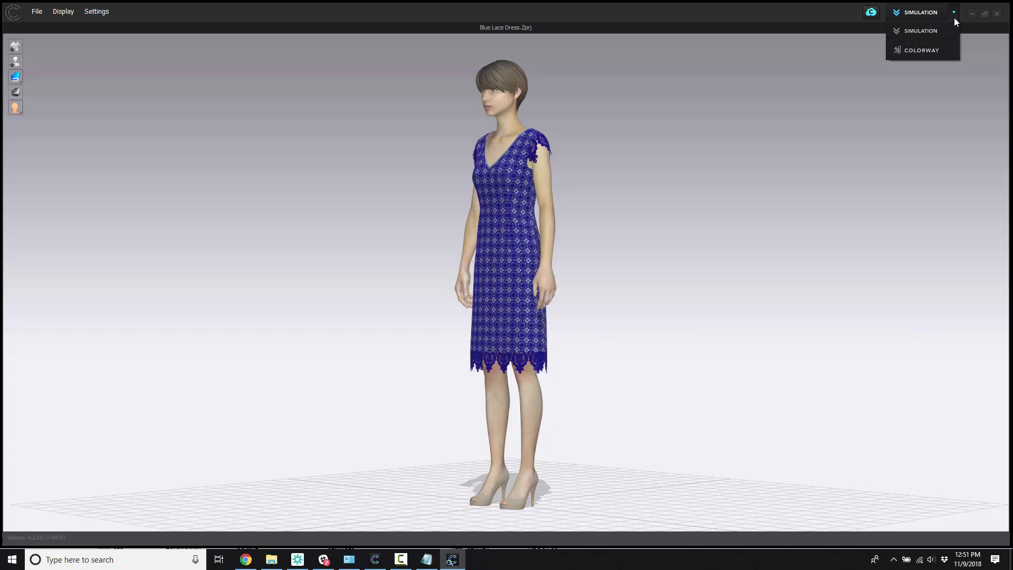
click(945, 51)
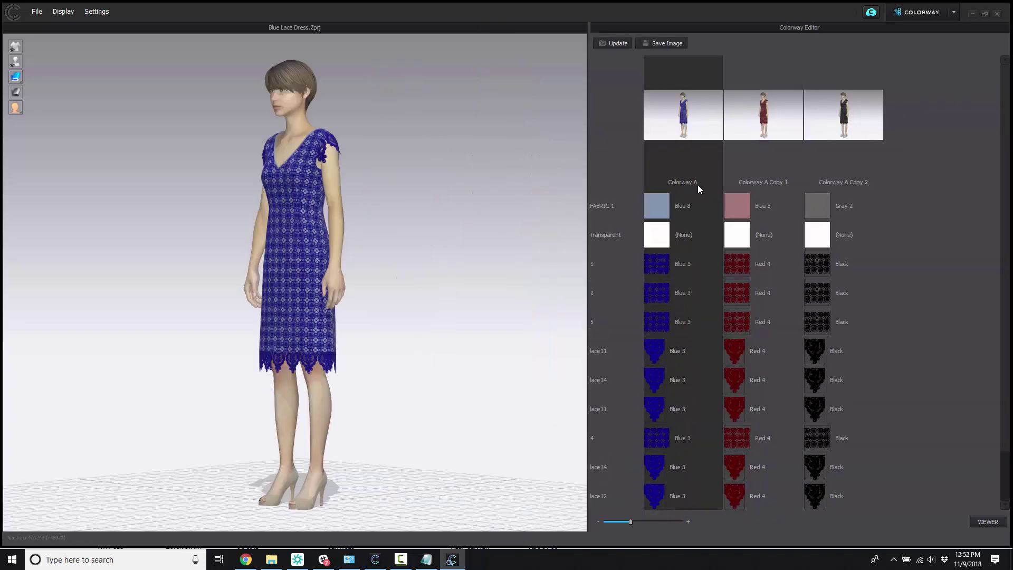
click(782, 119)
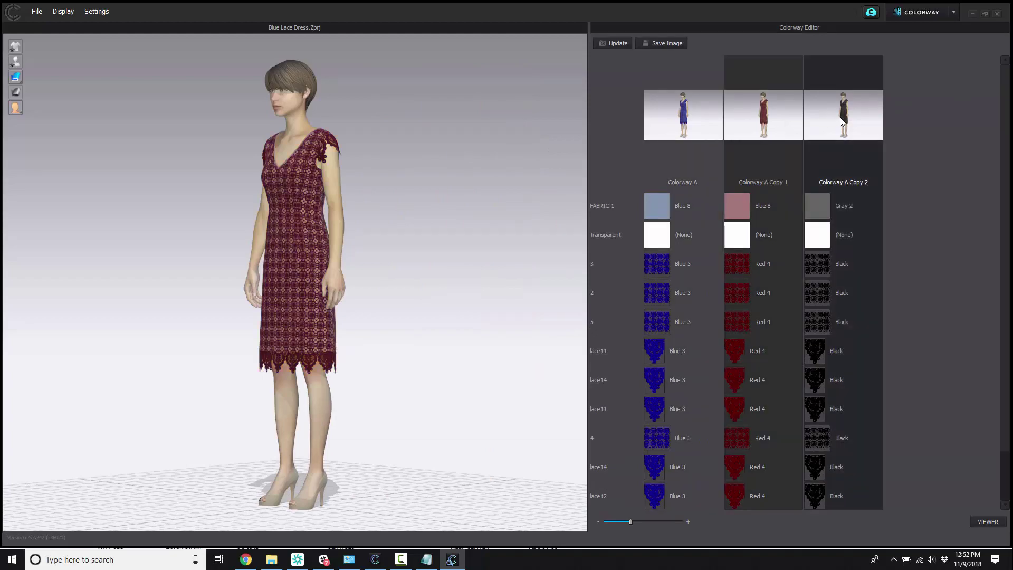
click(841, 121)
right_drag(342, 232, 438, 251)
- Compare the red, blue and black colorways from several angles, then reset to the front view
click(760, 132)
click(693, 128)
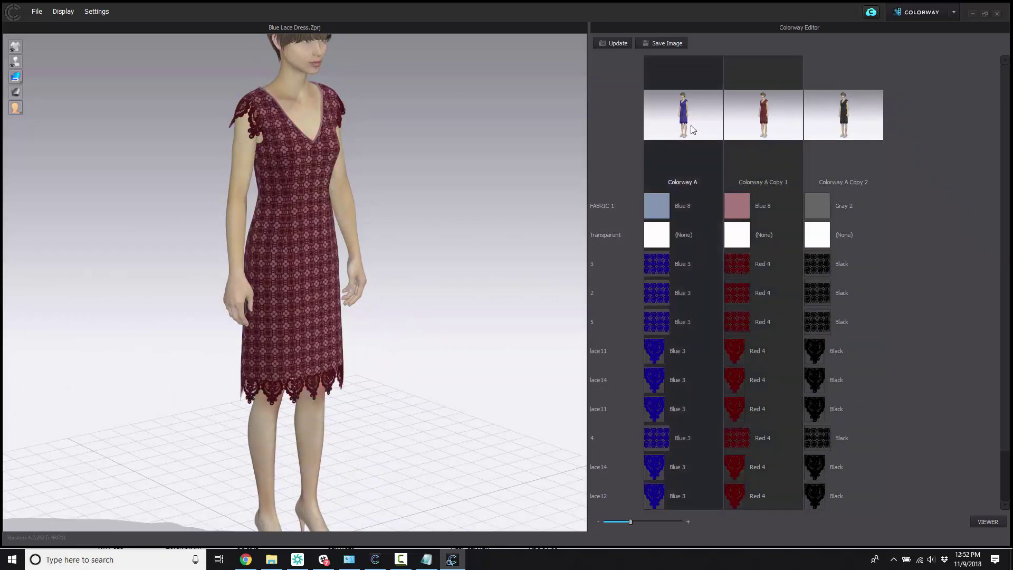
click(775, 124)
click(843, 122)
right_drag(401, 277, 484, 289)
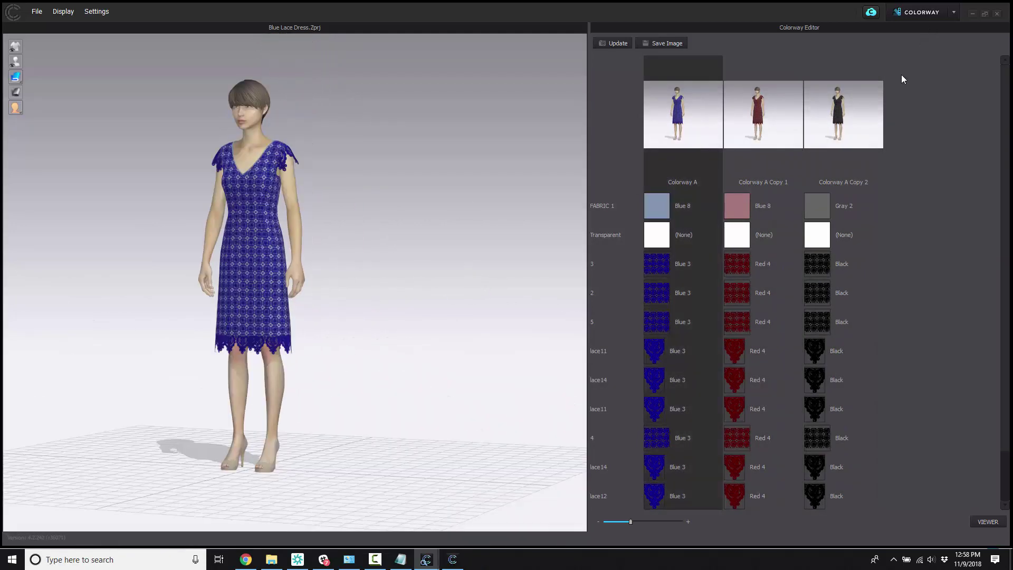
click(757, 111)
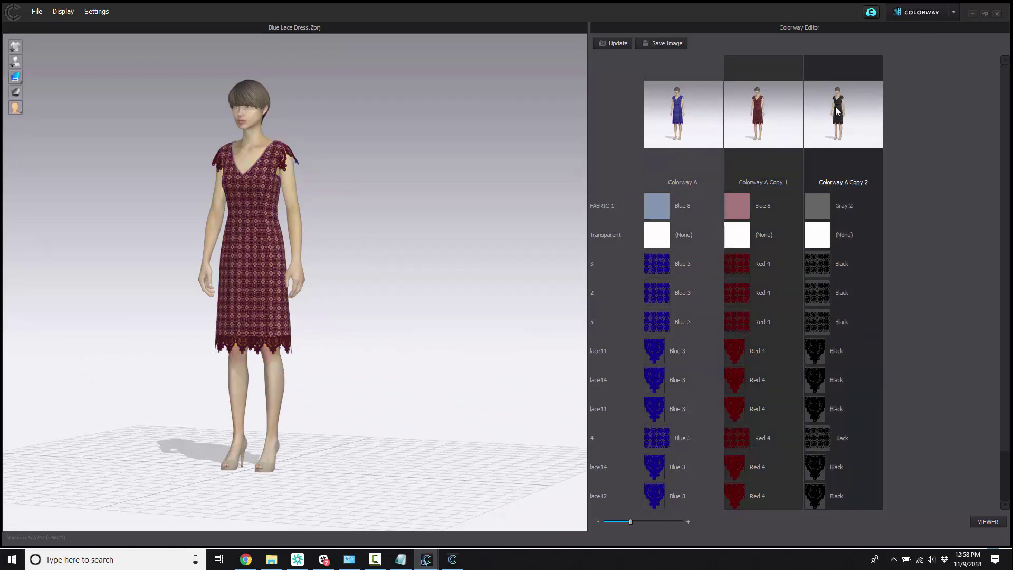
click(847, 116)
right_drag(387, 227, 387, 233)
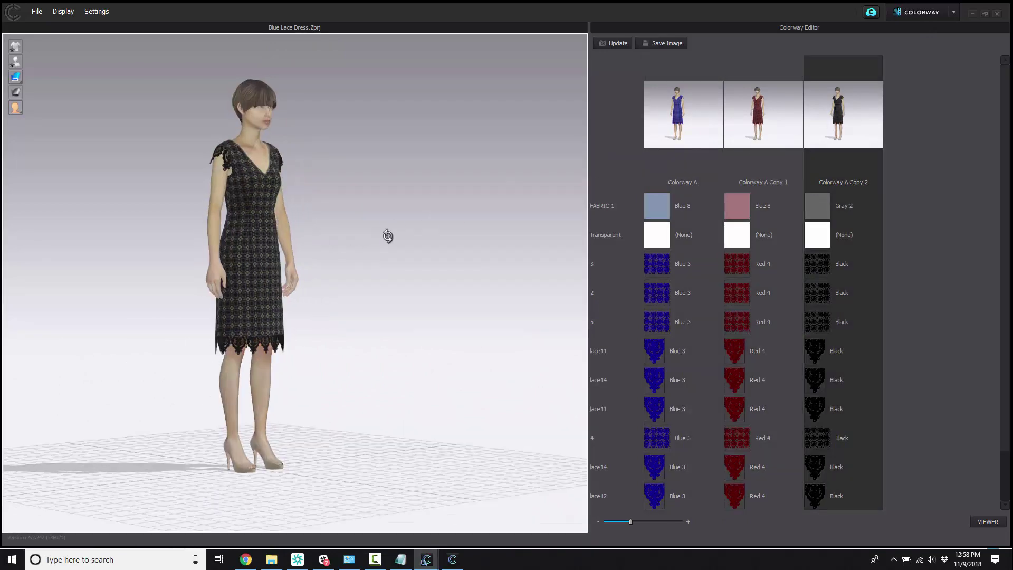
scroll(380, 248, up, 3)
key(2)
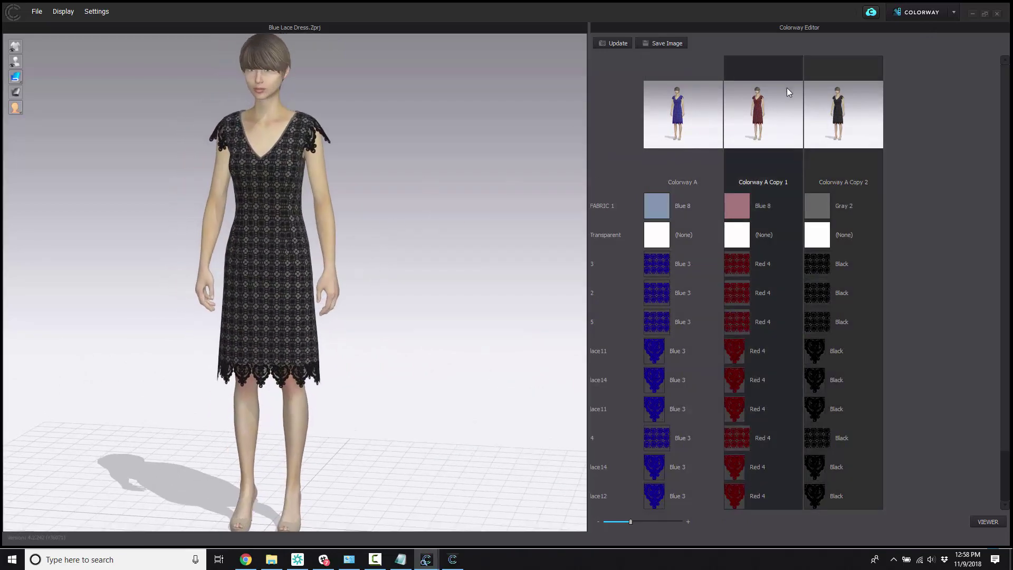
- Cycle through the blue, red and black colorways again, ending on black Colorway A Copy 2
click(787, 91)
click(685, 132)
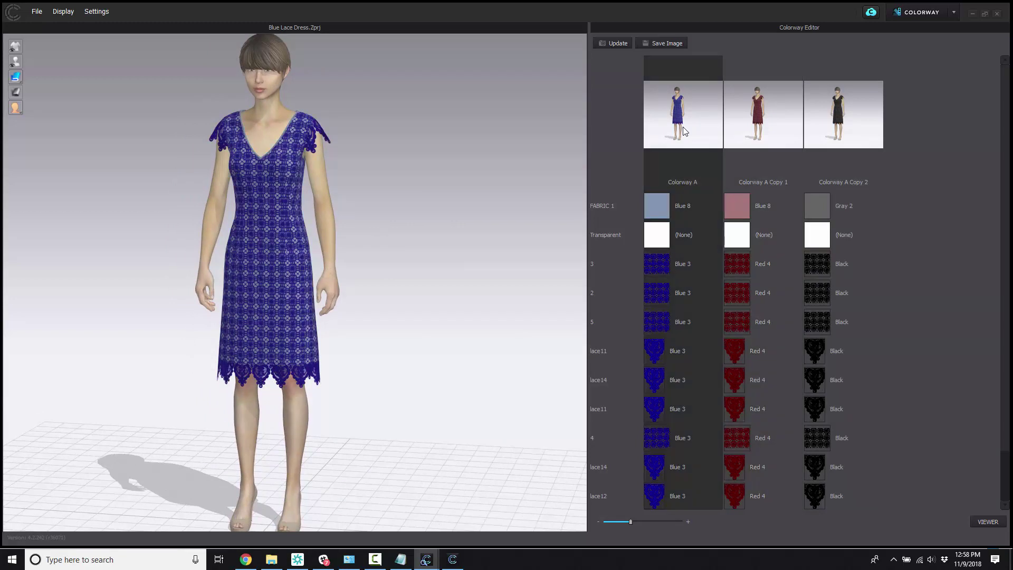
scroll(474, 201, down, 2)
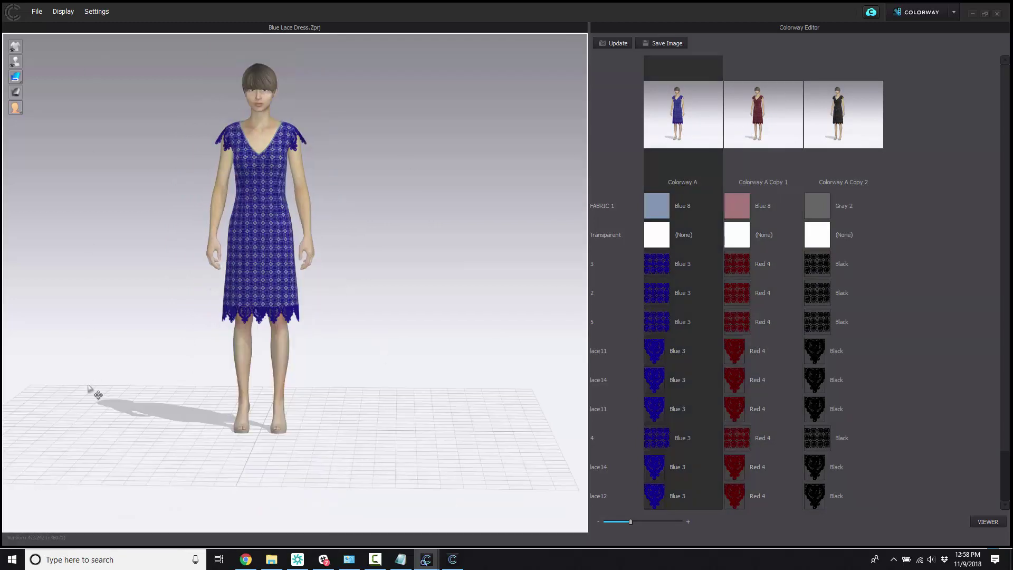
click(857, 198)
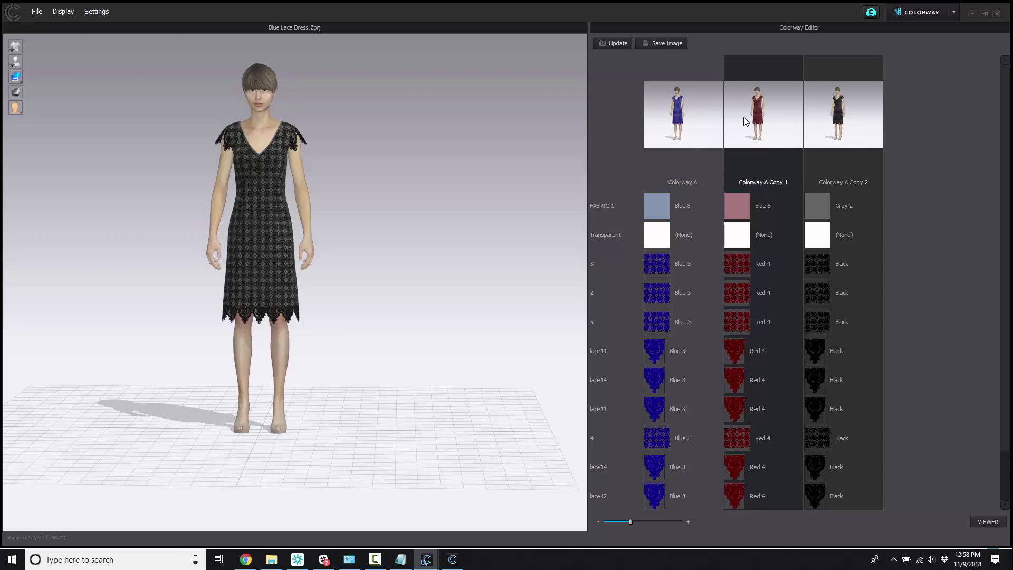
click(700, 140)
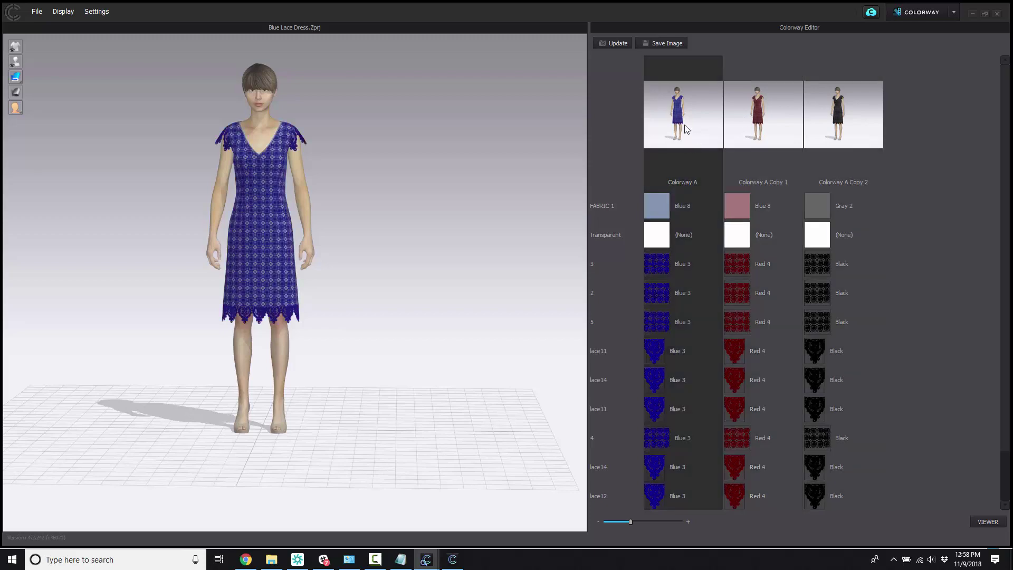
right_drag(316, 272, 379, 271)
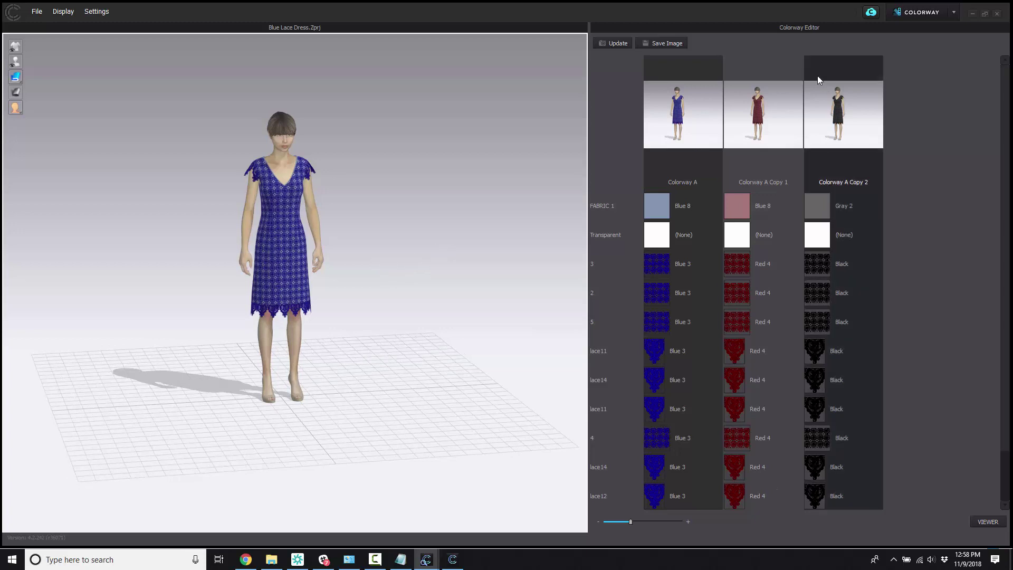
click(764, 113)
click(859, 112)
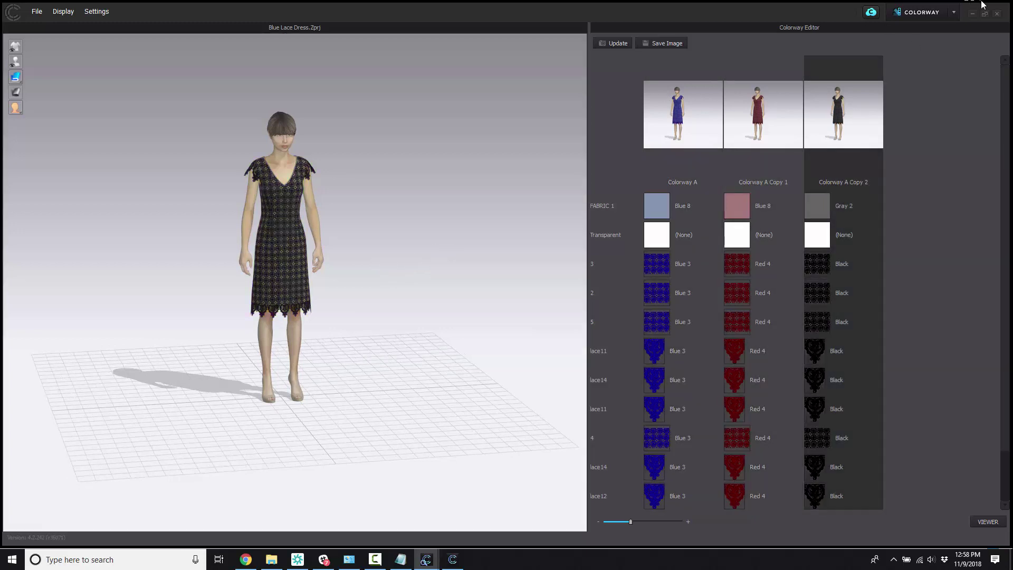
- Return to Simulation mode and orbit the view around the avatar in the black dress
click(956, 15)
click(939, 32)
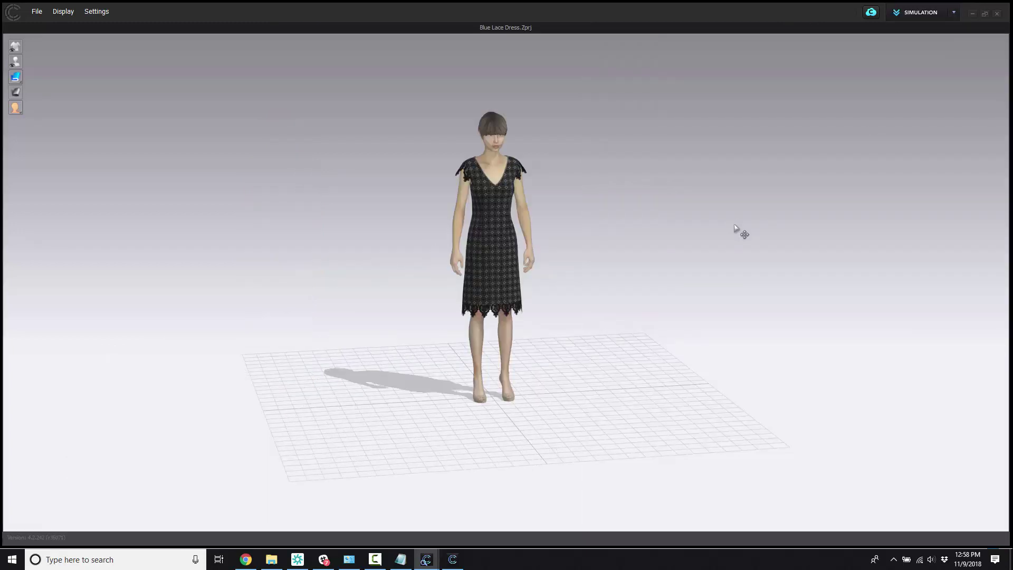
right_drag(688, 212, 488, 212)
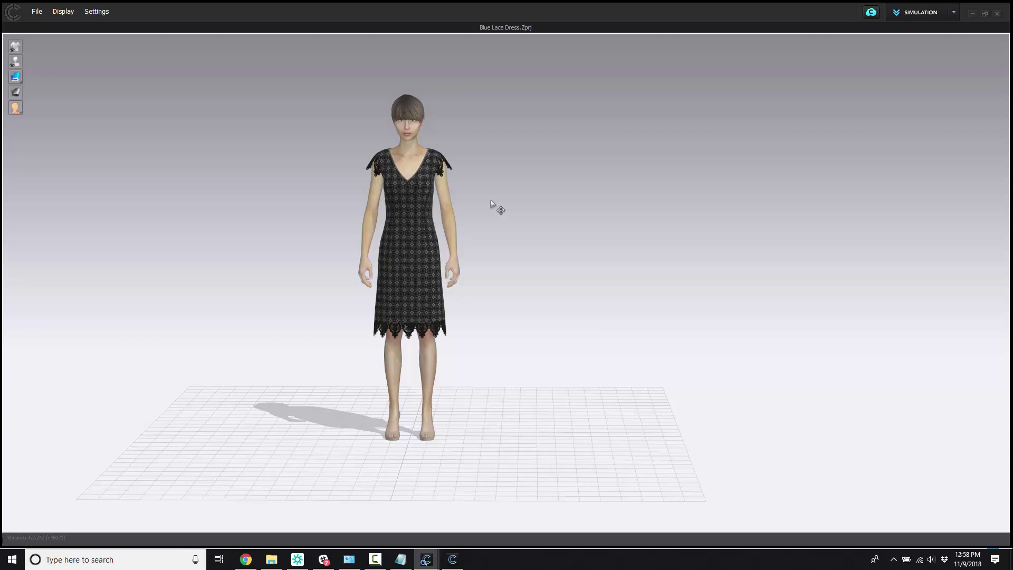
right_drag(477, 274, 521, 266)
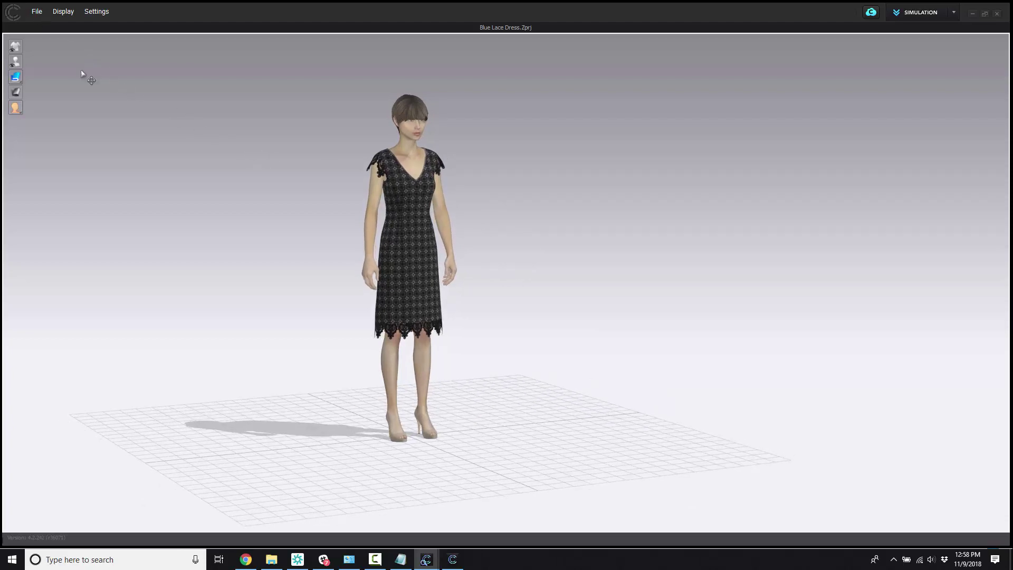
middle_drag(81, 70, 406, 242)
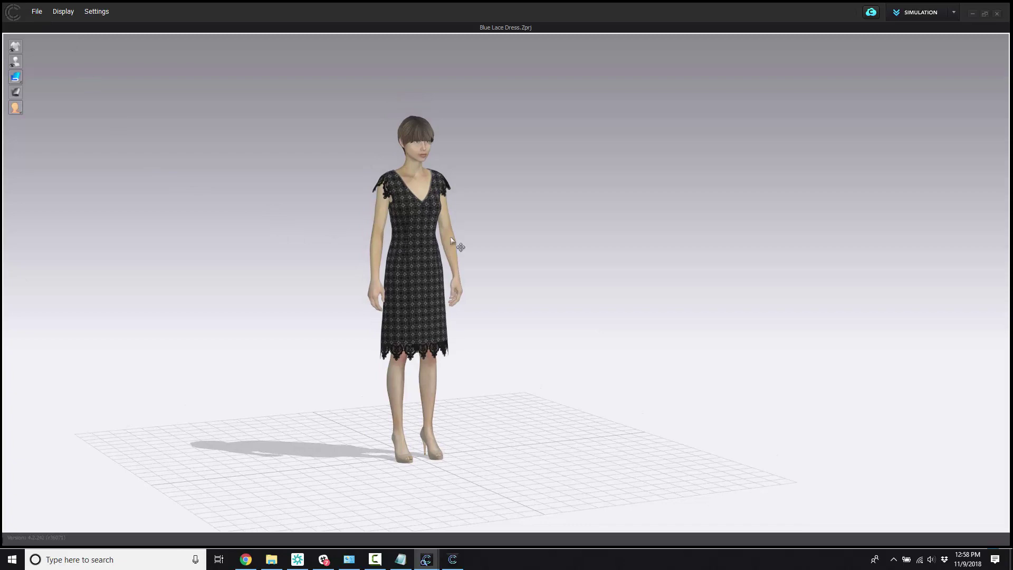
right_drag(575, 258, 448, 244)
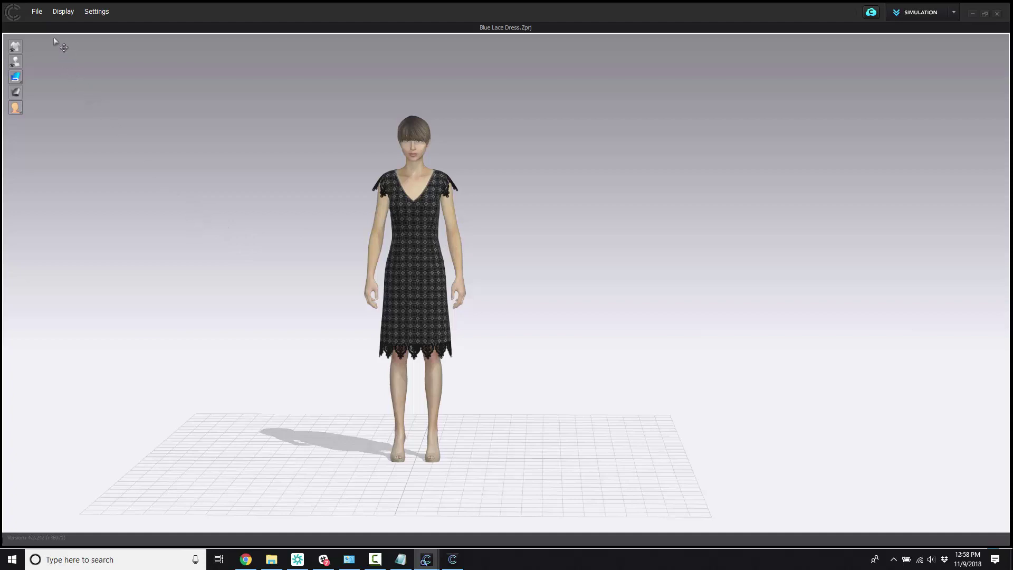
- Add a project, choosing Red Lace Dress.Zprj from the Lace Dress folder
click(36, 11)
mouse_move(37, 40)
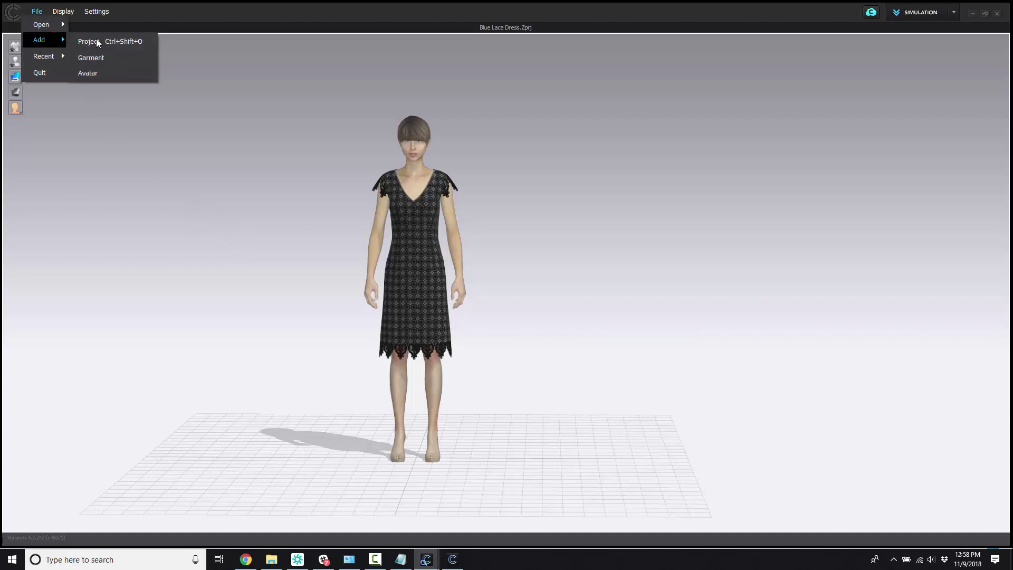
click(124, 39)
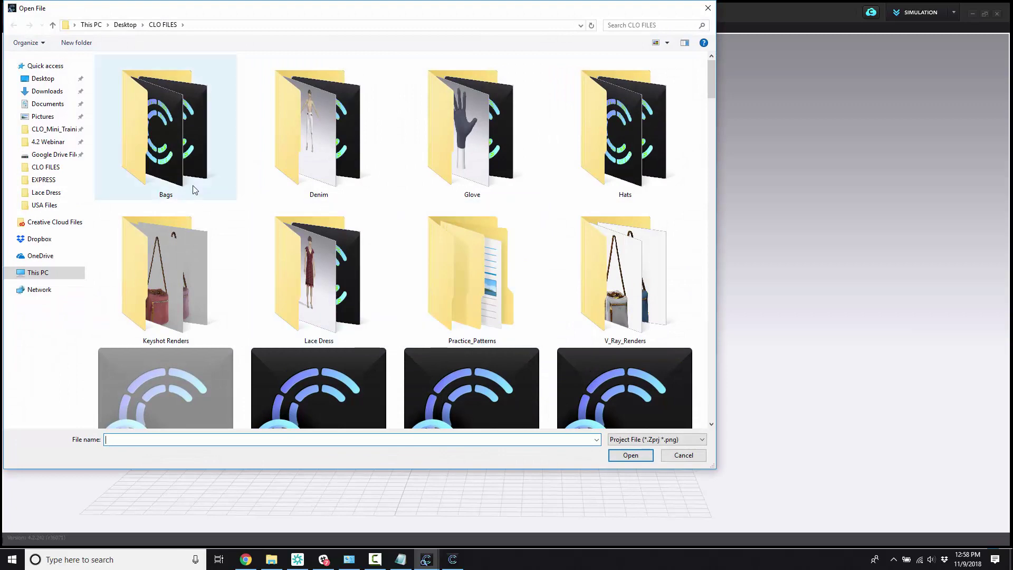
click(282, 280)
double_click(282, 280)
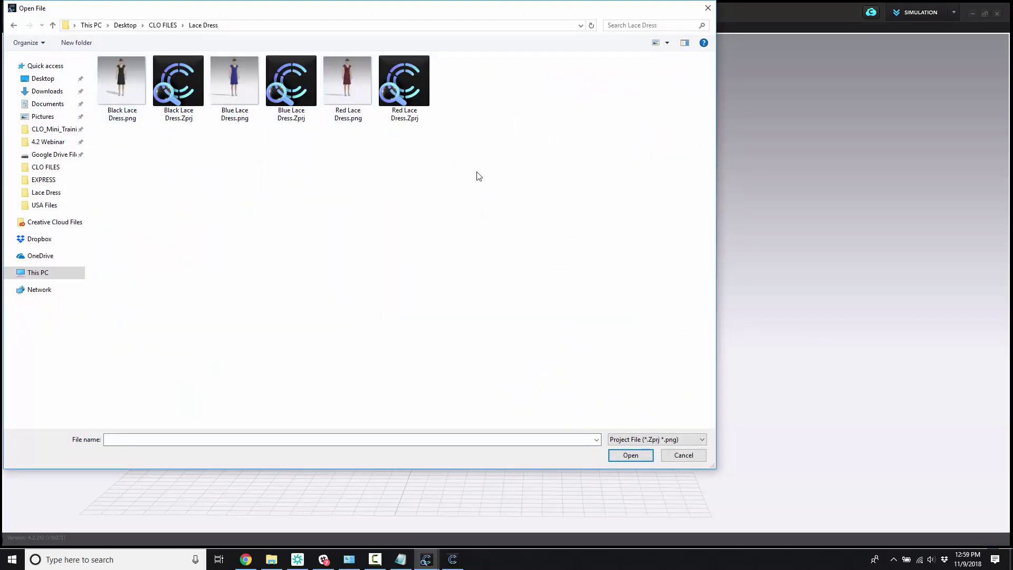
click(413, 75)
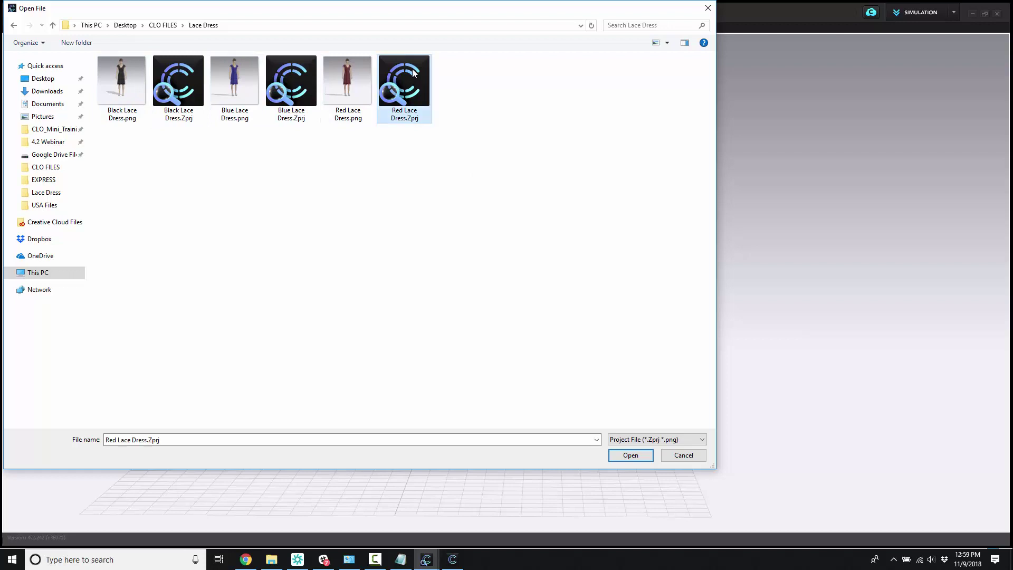
click(639, 456)
- Set the Add Project X translation to 1.0 and confirm adding the red dress
drag(469, 156, 669, 131)
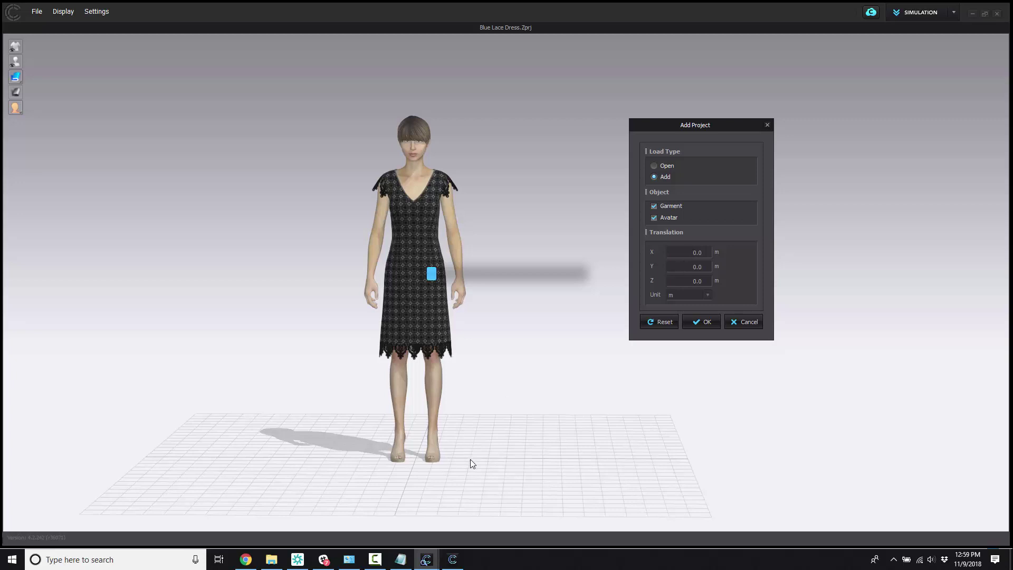
click(417, 456)
key(Return)
click(707, 324)
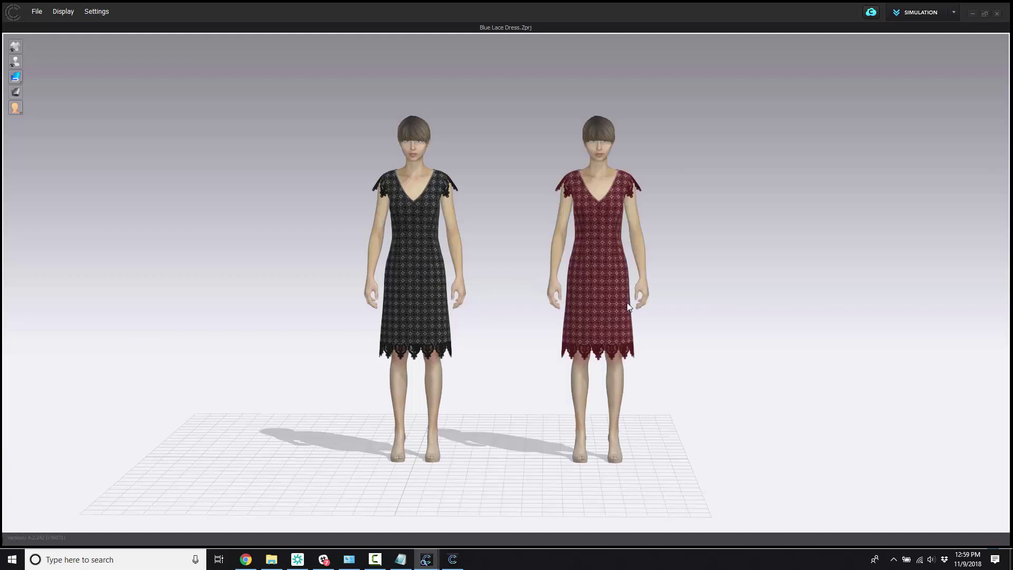
- Add the Blue Lace Dress.Zprj project to the scene with an X offset of -1.0
click(37, 12)
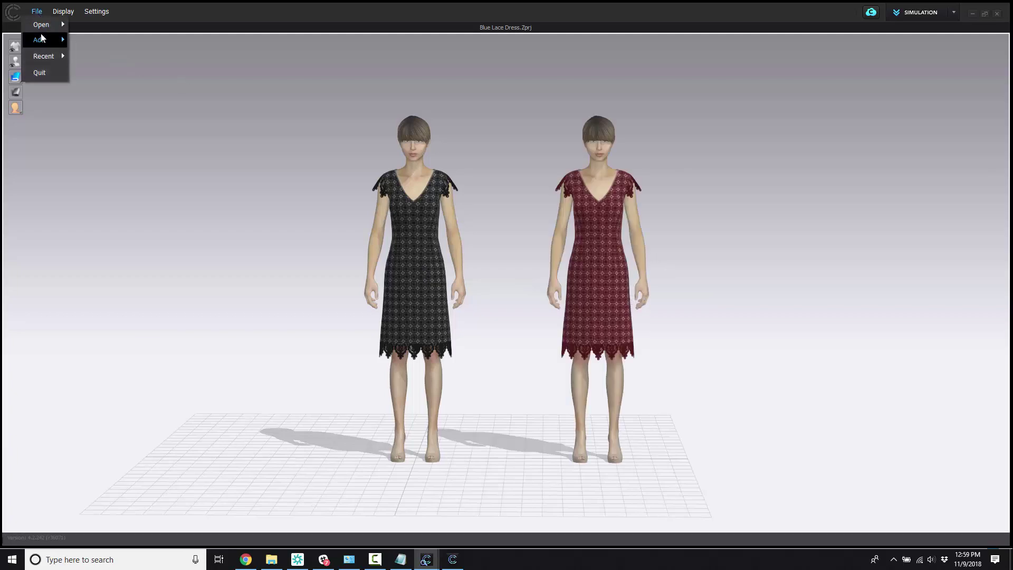
mouse_move(42, 40)
click(108, 40)
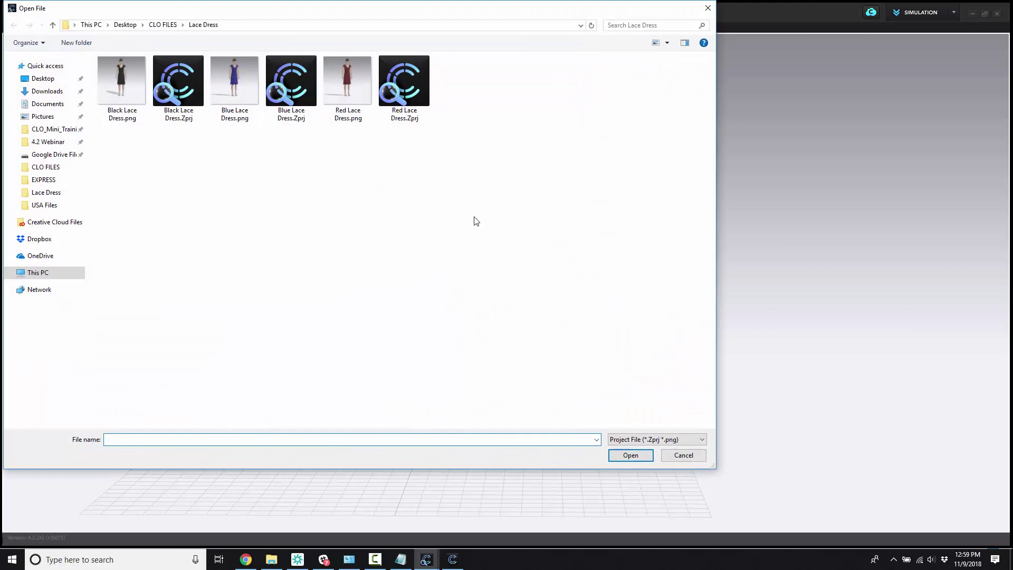
click(304, 97)
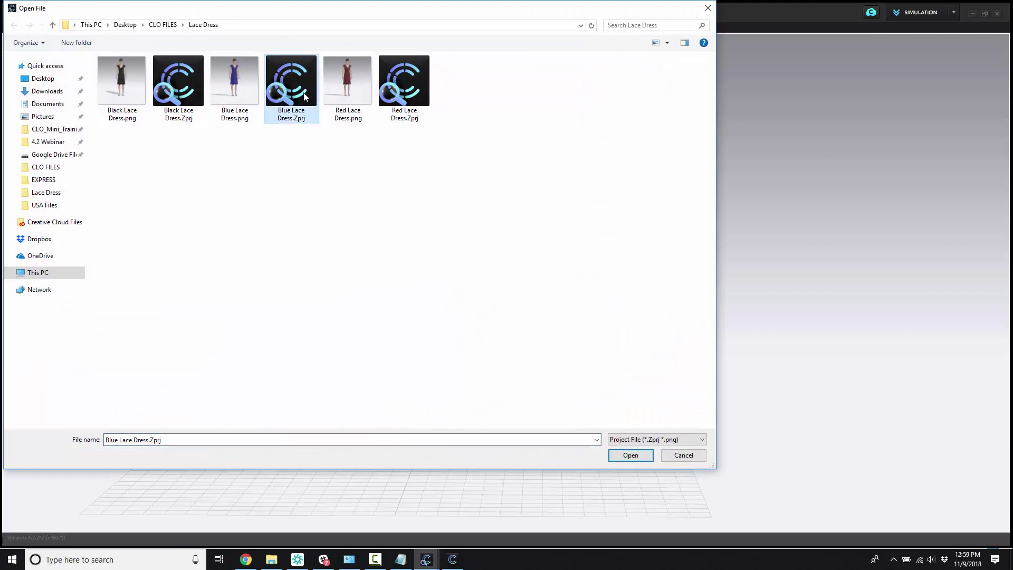
click(631, 455)
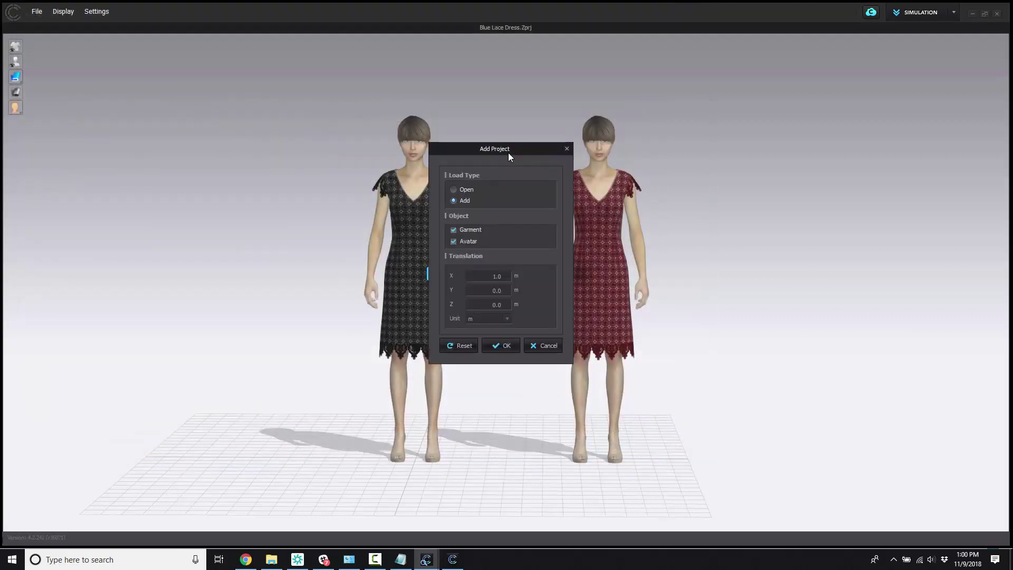
drag(508, 156, 827, 209)
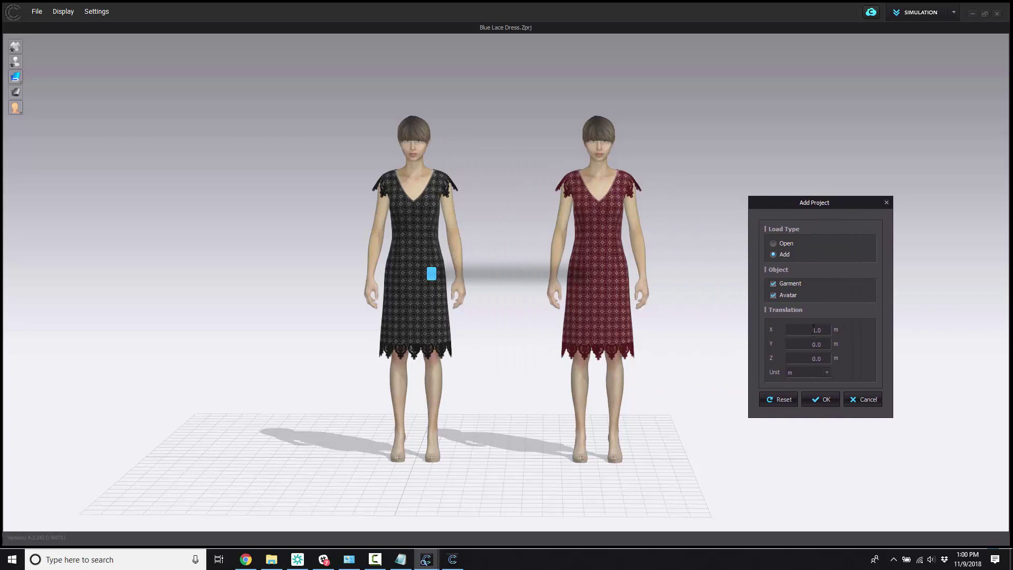
click(824, 400)
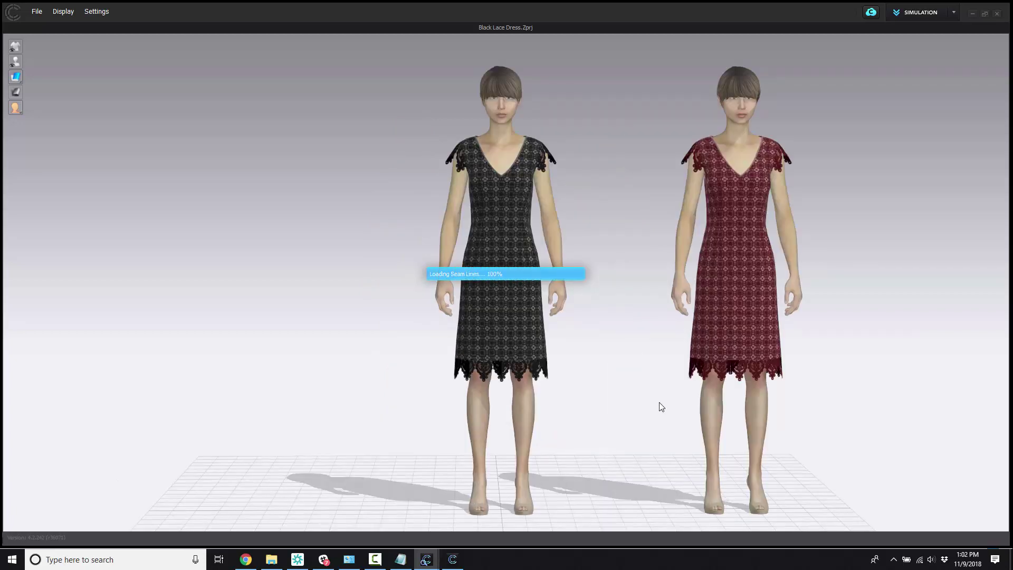
- Pan, zoom and orbit the view to inspect all three dressed avatars from different angles
mouse_move(633, 378)
middle_down()
mouse_move(595, 382)
mouse_move(635, 389)
middle_up()
right_drag(635, 389, 601, 389)
scroll(654, 385, down, 3)
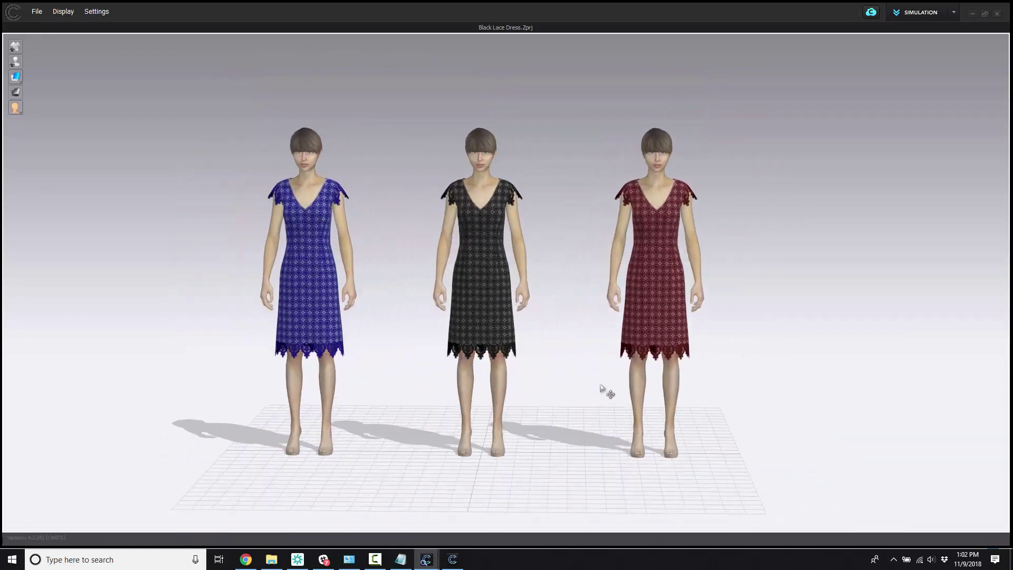
scroll(602, 389, up, 2)
right_drag(429, 385, 580, 378)
scroll(580, 377, down, 2)
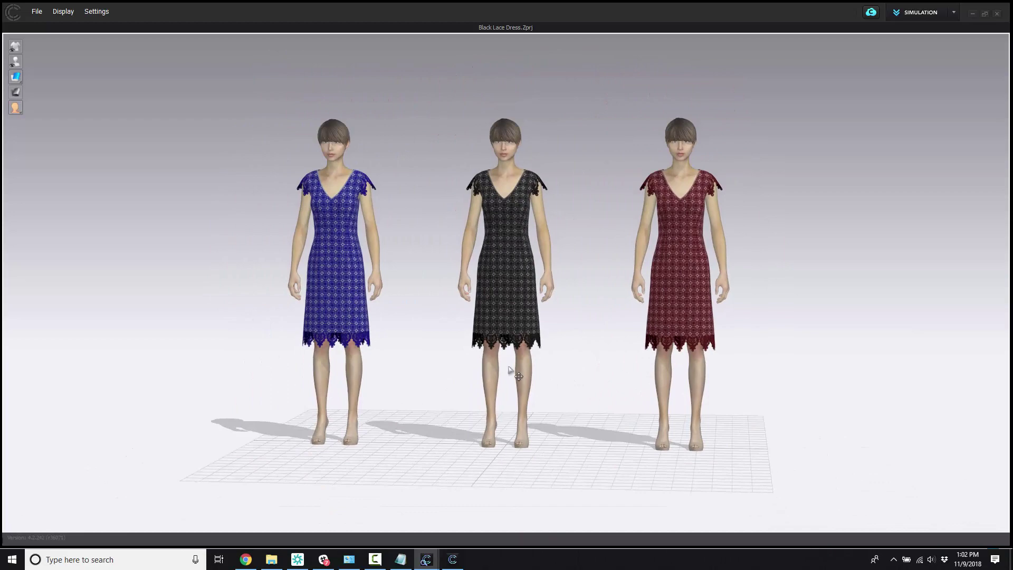
right_drag(519, 375, 475, 367)
mouse_move(563, 381)
right_down()
mouse_move(667, 400)
mouse_move(553, 407)
mouse_move(524, 422)
mouse_move(465, 393)
mouse_move(593, 403)
mouse_move(524, 400)
mouse_move(568, 390)
mouse_move(552, 390)
right_up()
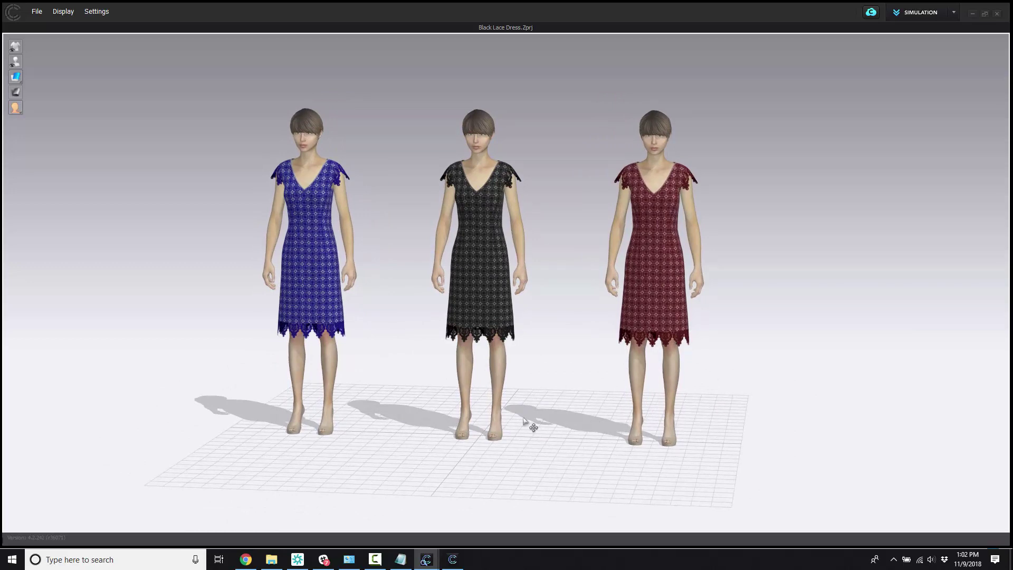
right_drag(534, 420, 646, 368)
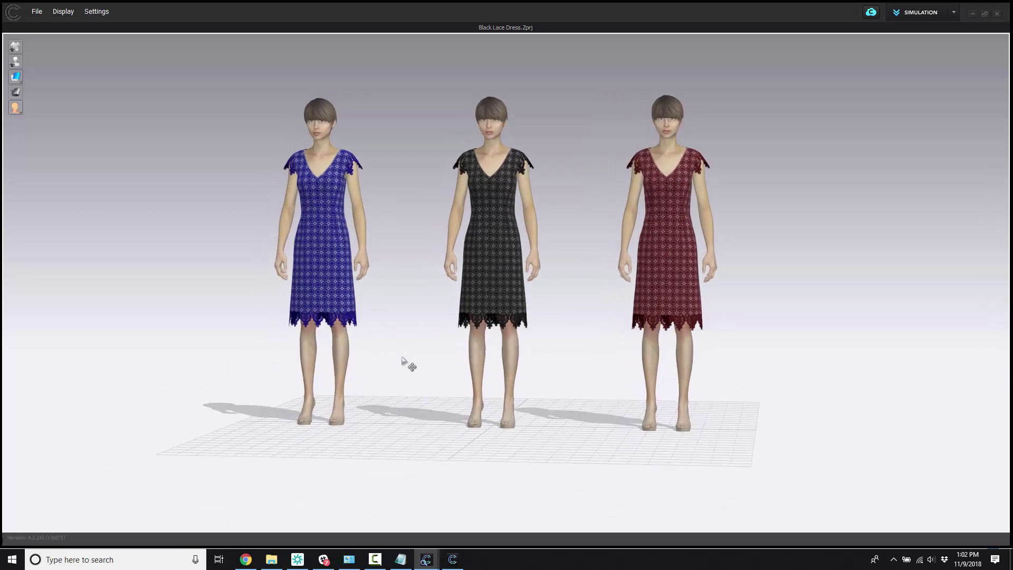
right_drag(407, 362, 471, 360)
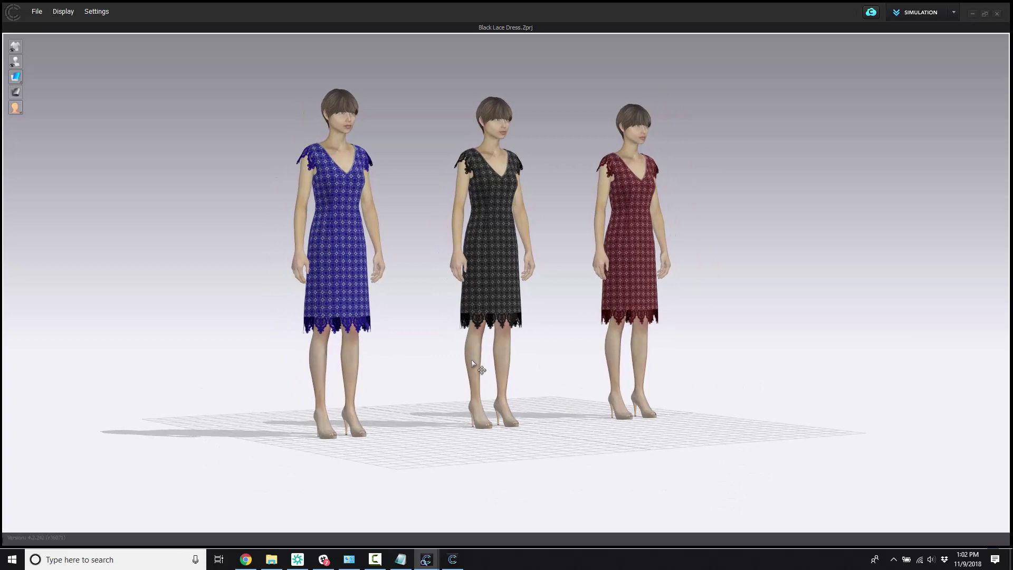